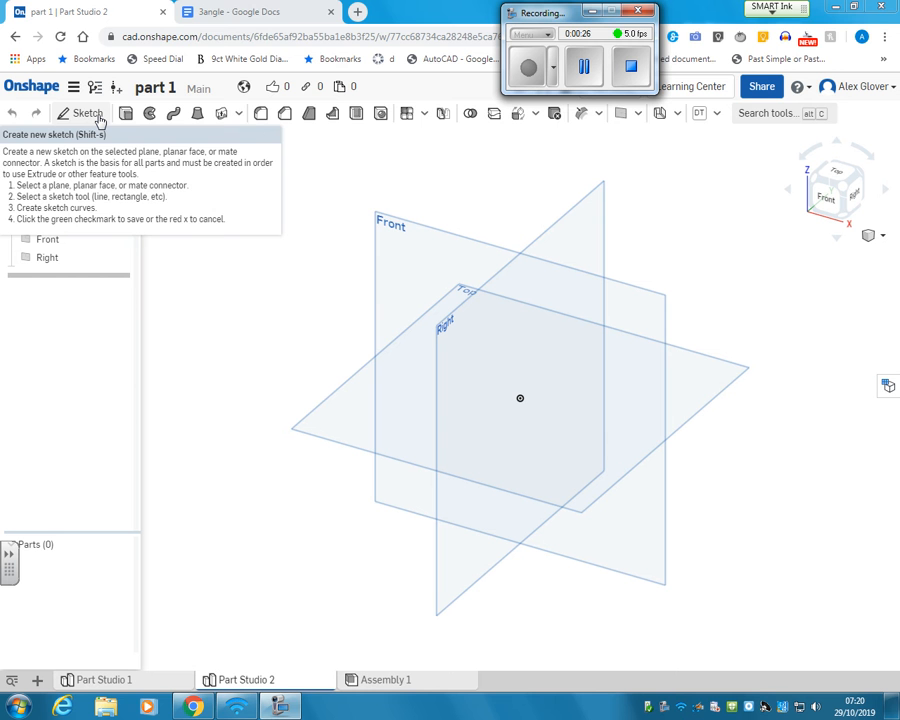
# - Start a new sketch on the Top plane
pyautogui.click(99, 117)
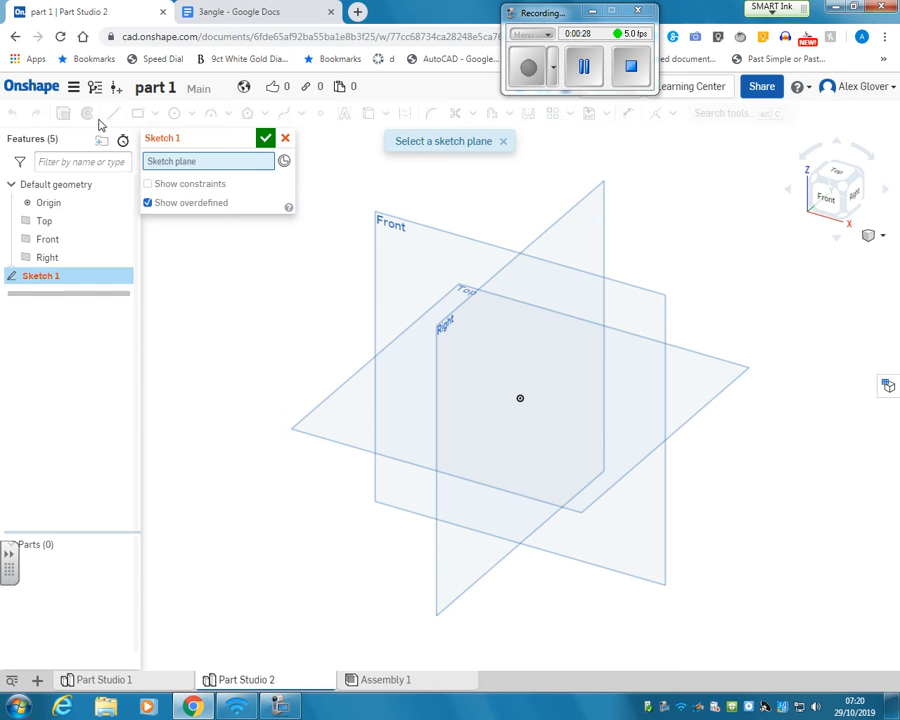
pyautogui.click(333, 413)
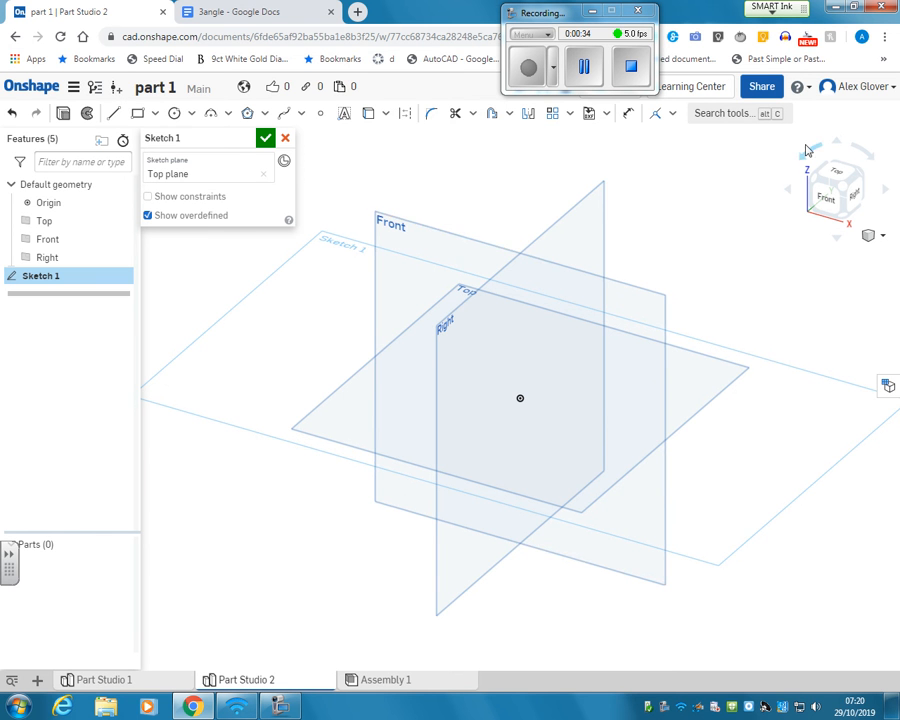
pyautogui.click(847, 175)
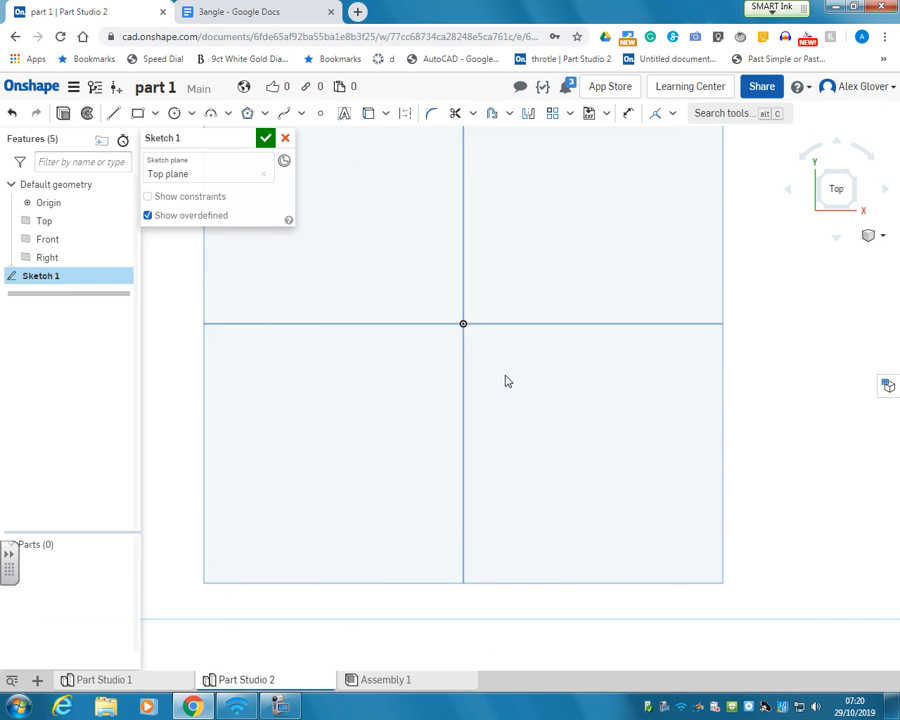
# - Sketch a center-point rectangle about 50 mm high directly below the origin, with its upper edge passing through the origin
pyautogui.click(155, 115)
pyautogui.click(169, 161)
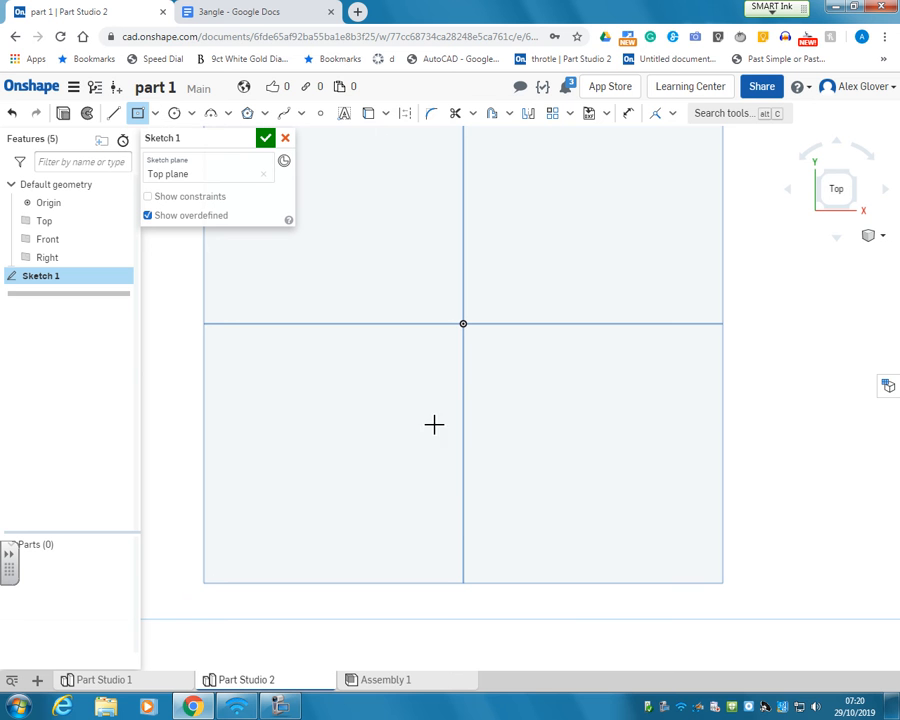
pyautogui.click(464, 411)
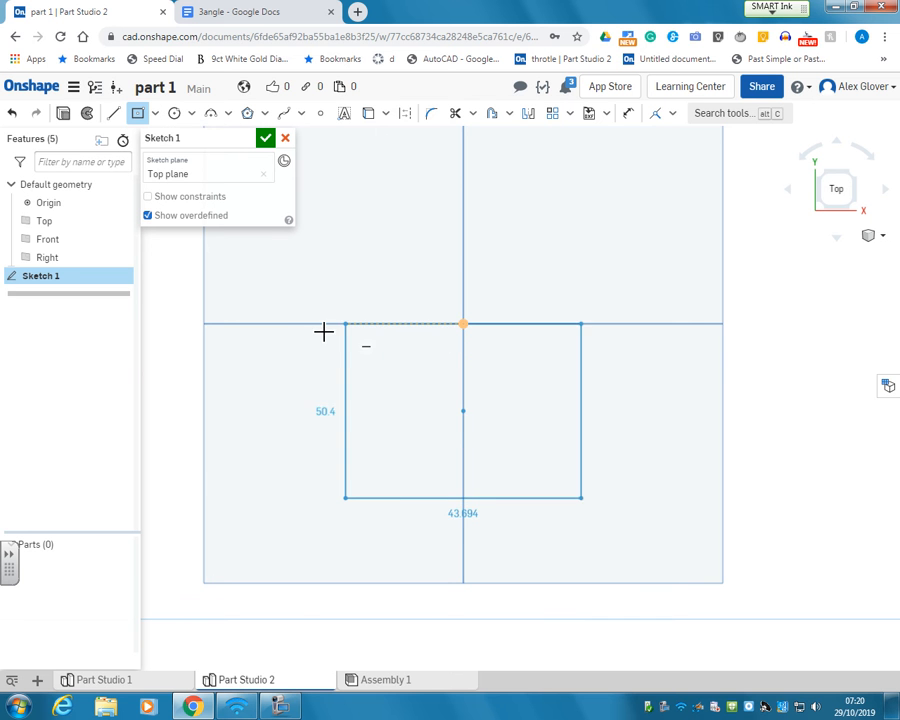
pyautogui.click(278, 324)
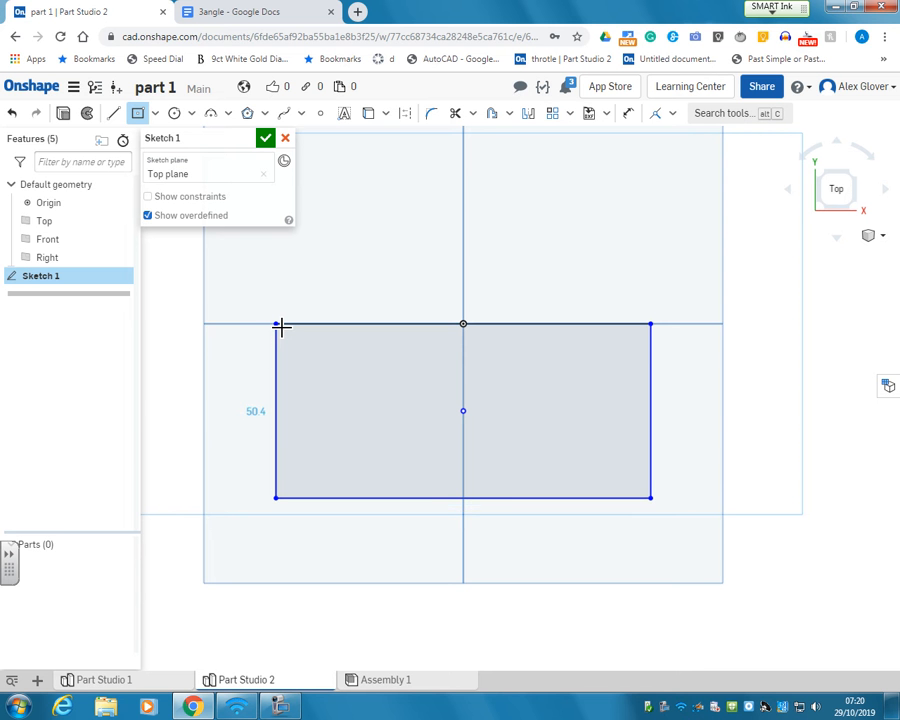
# - Set the rectangle's width to 40 mm and its height to 29 mm
pyautogui.write('40')
pyautogui.press('Return')
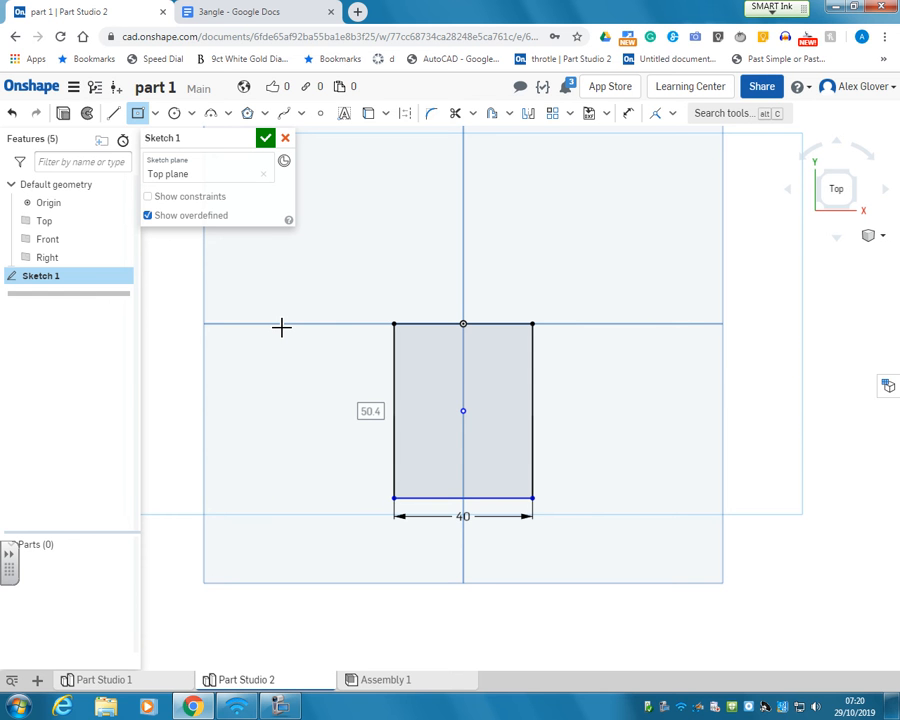
pyautogui.click(281, 327)
pyautogui.write('29')
pyautogui.press('Return')
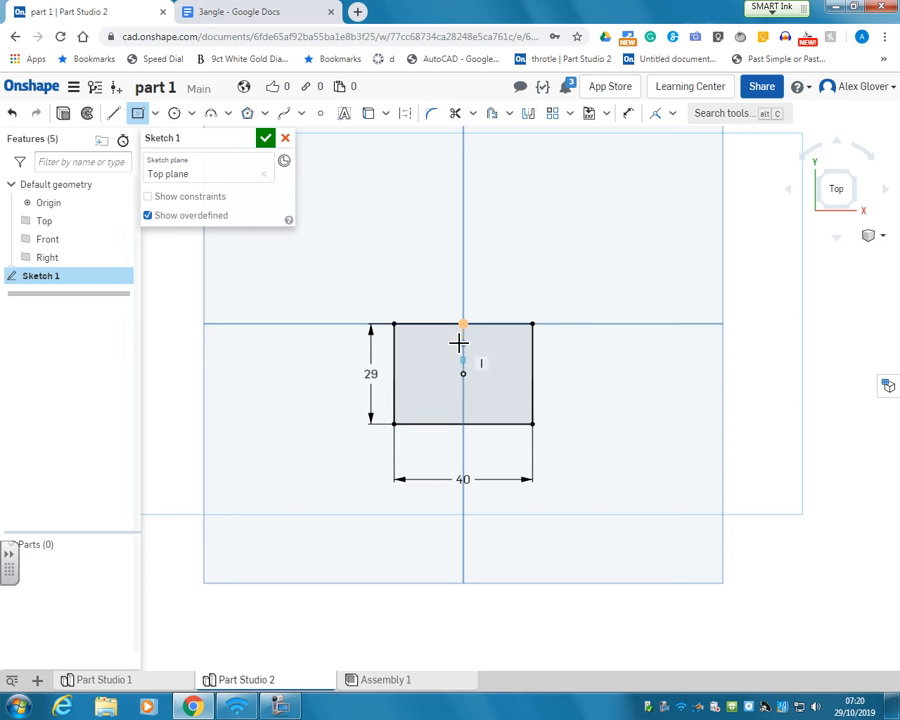
# - Sketch a center-point rectangle about 29 by 11 mm against the outline's upper edge and trim the shared segment to open a notch
pyautogui.click(462, 343)
pyautogui.click(413, 324)
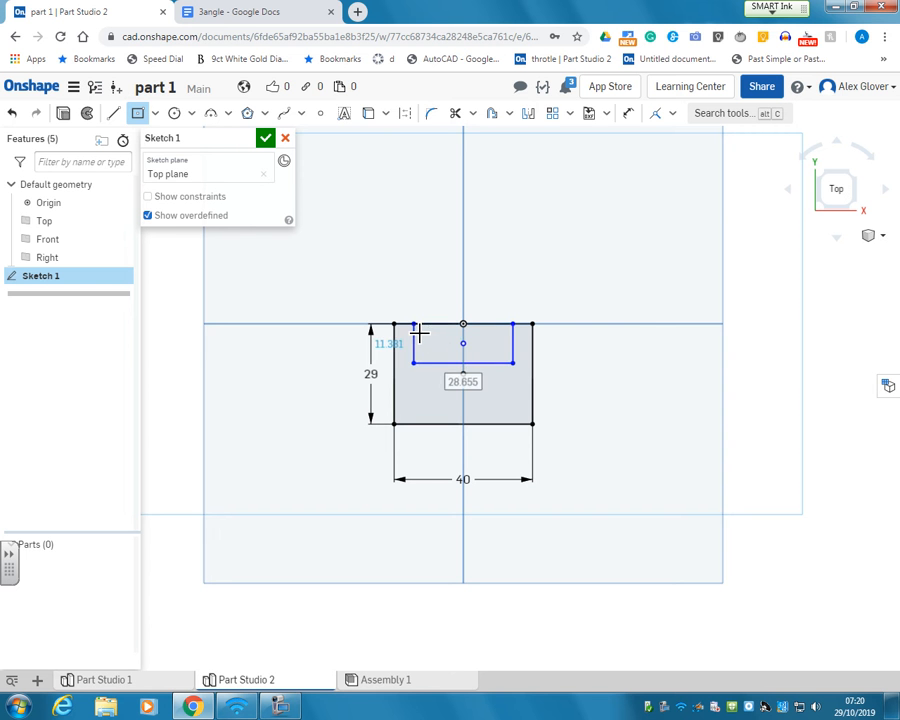
pyautogui.click(456, 113)
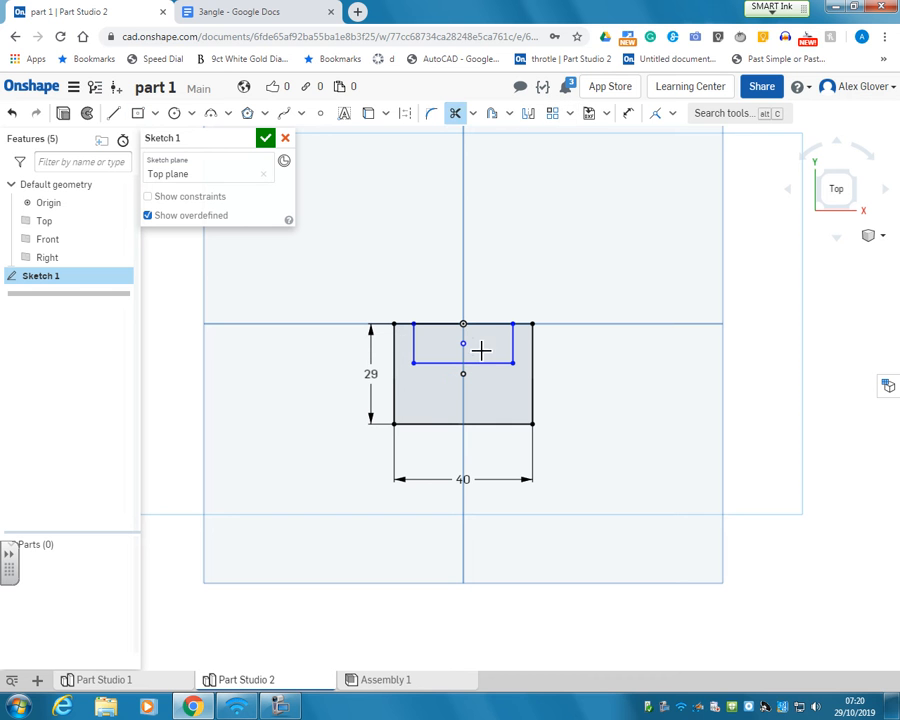
pyautogui.click(487, 325)
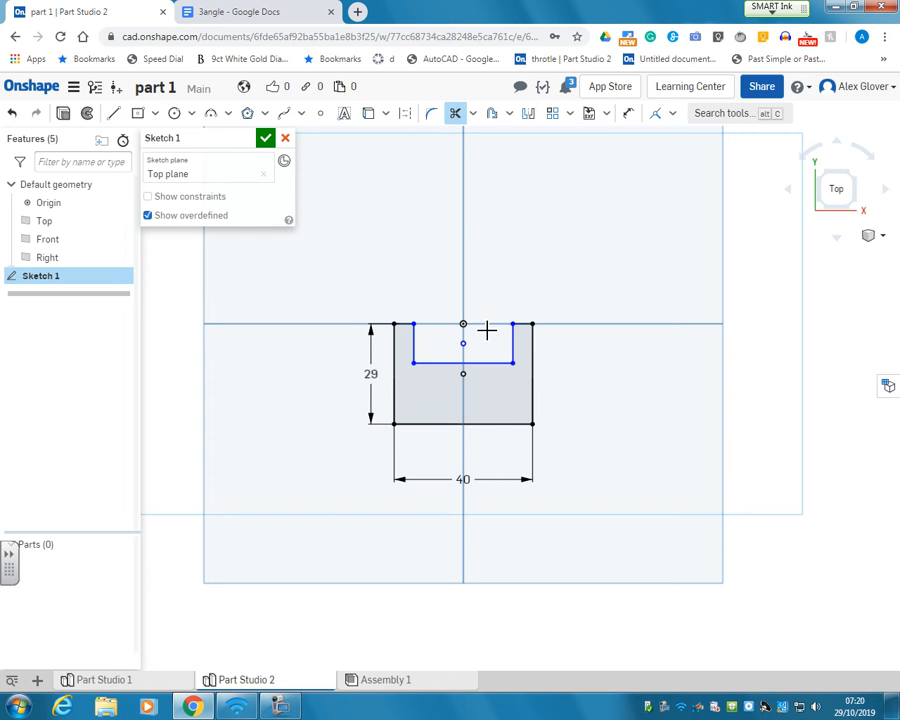
# - Dimension the notch width between its two vertical sides as 30 mm
pyautogui.click(628, 113)
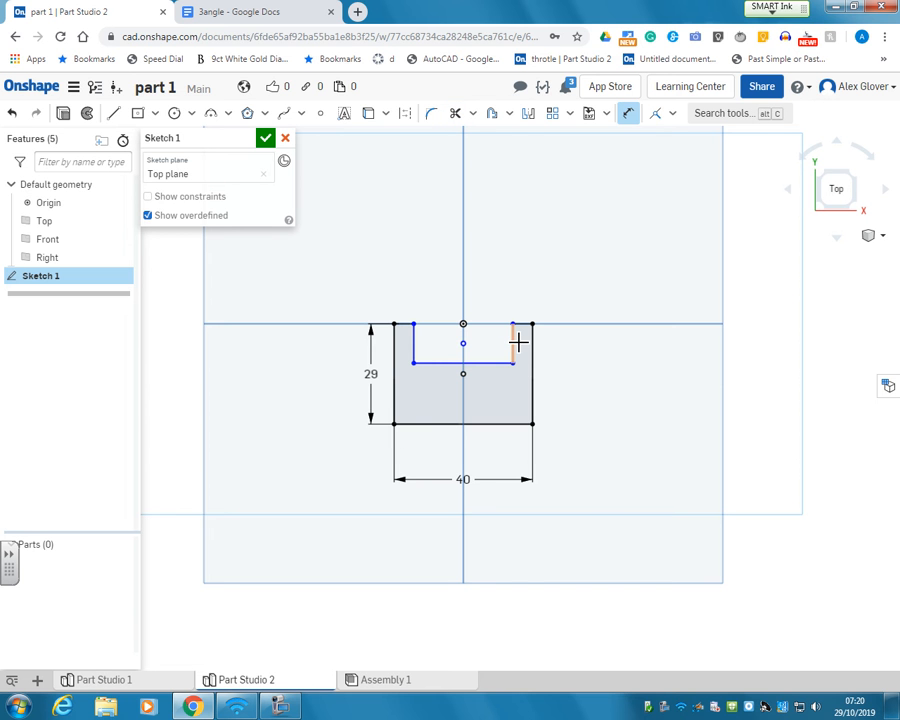
pyautogui.click(518, 343)
pyautogui.click(414, 345)
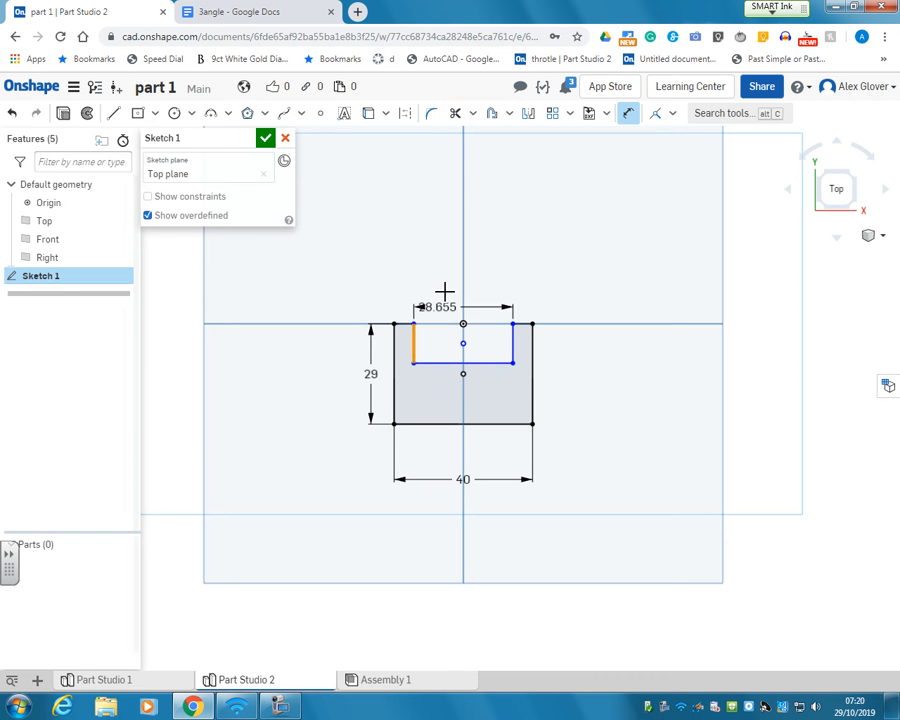
pyautogui.click(437, 275)
pyautogui.write('30')
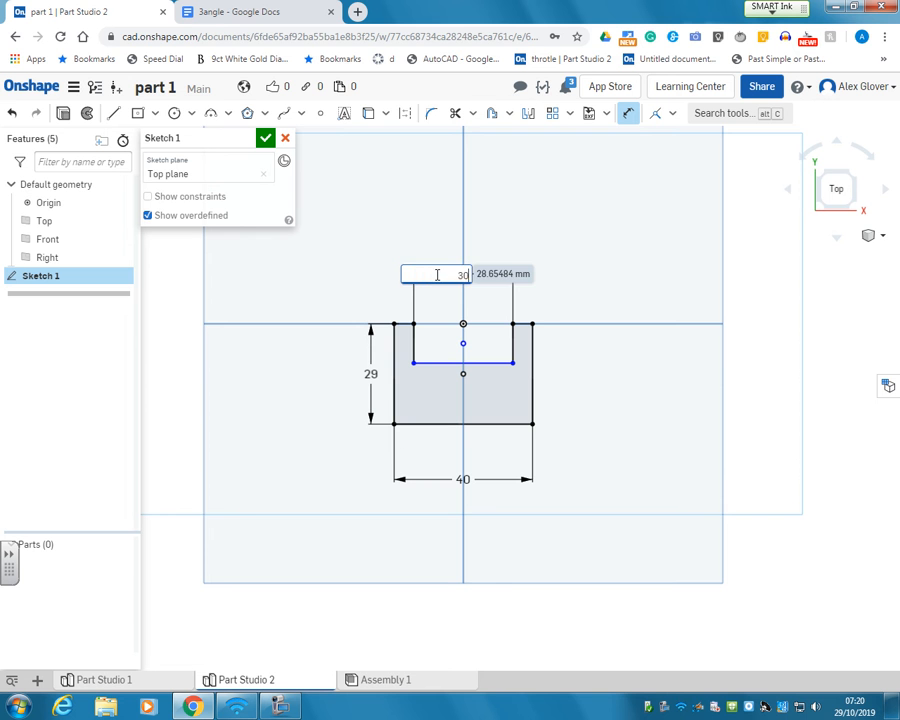
pyautogui.press('Return')
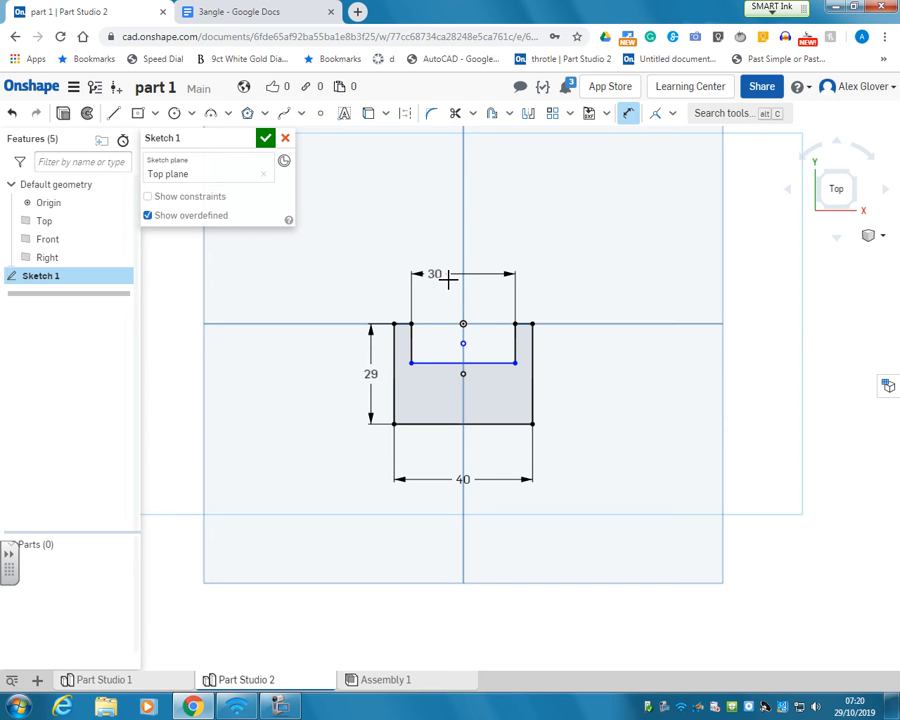
# - Dimension the notch depth as 5 mm and finish the sketch
pyautogui.click(413, 350)
pyautogui.click(330, 285)
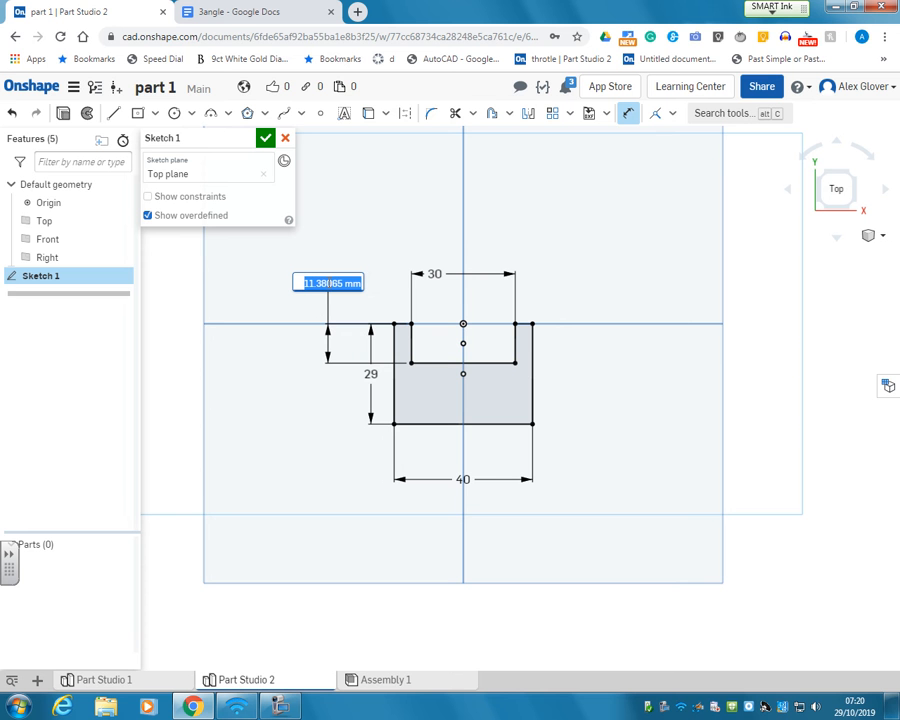
pyautogui.write('5')
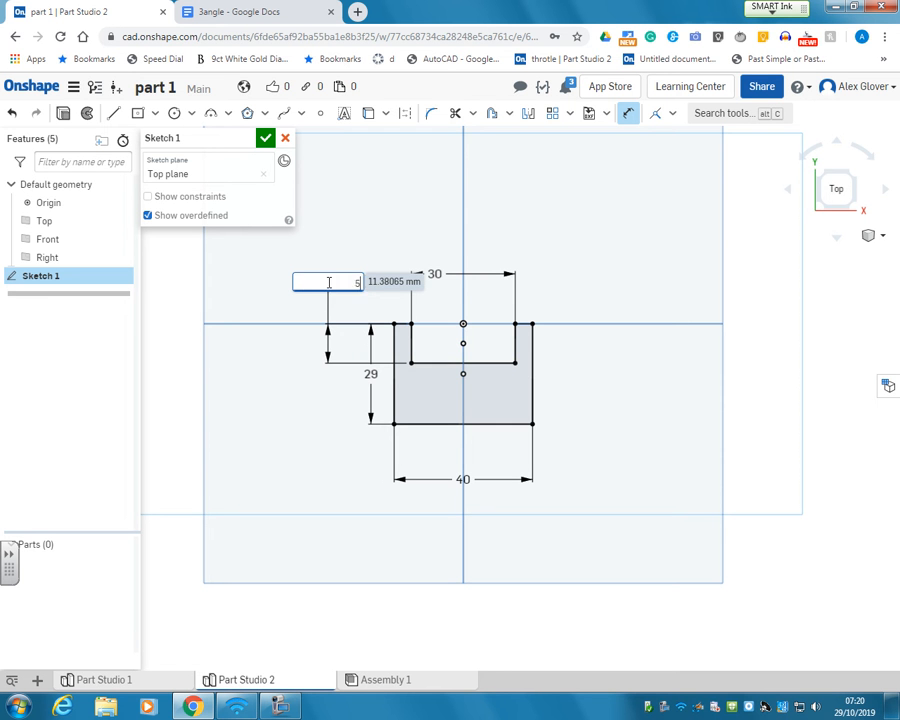
pyautogui.press('Return')
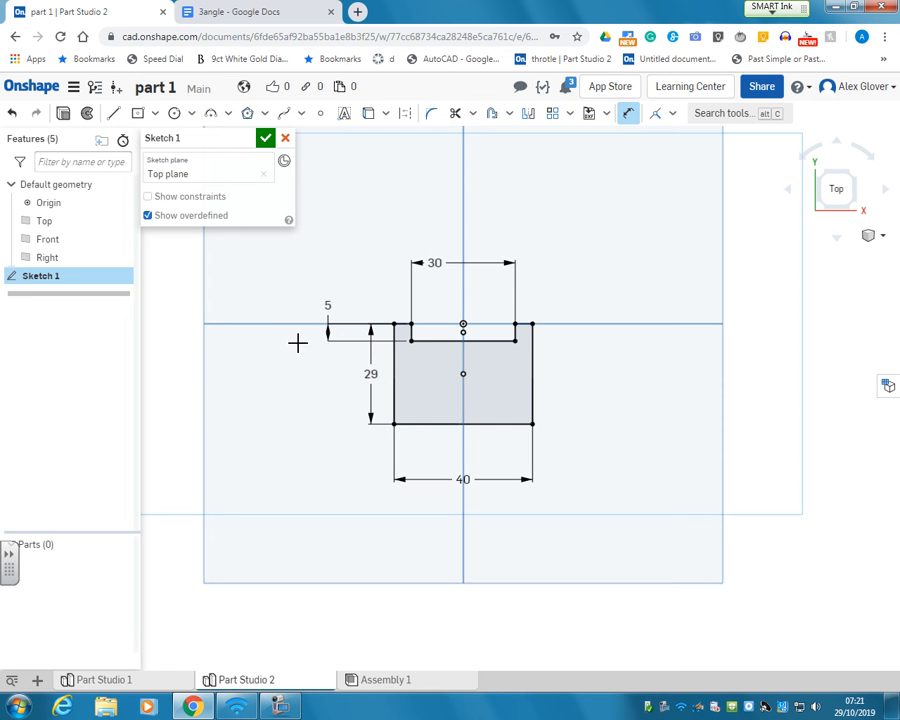
pyautogui.click(263, 139)
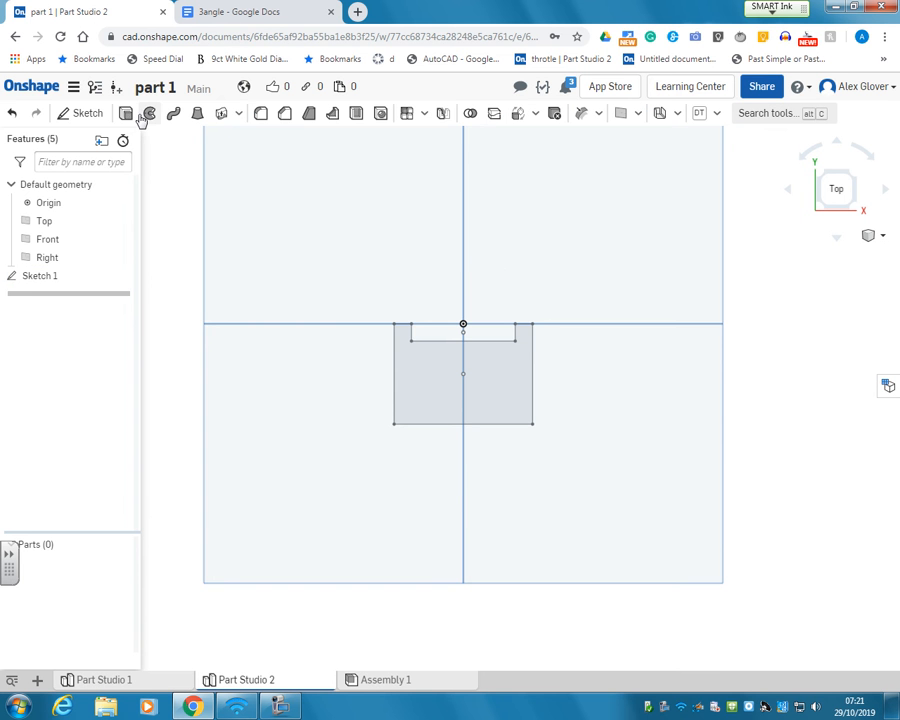
# - Extrude the notched profile as a new solid with a blind depth of 37 mm
pyautogui.click(126, 113)
pyautogui.hotkey('shift', '7')
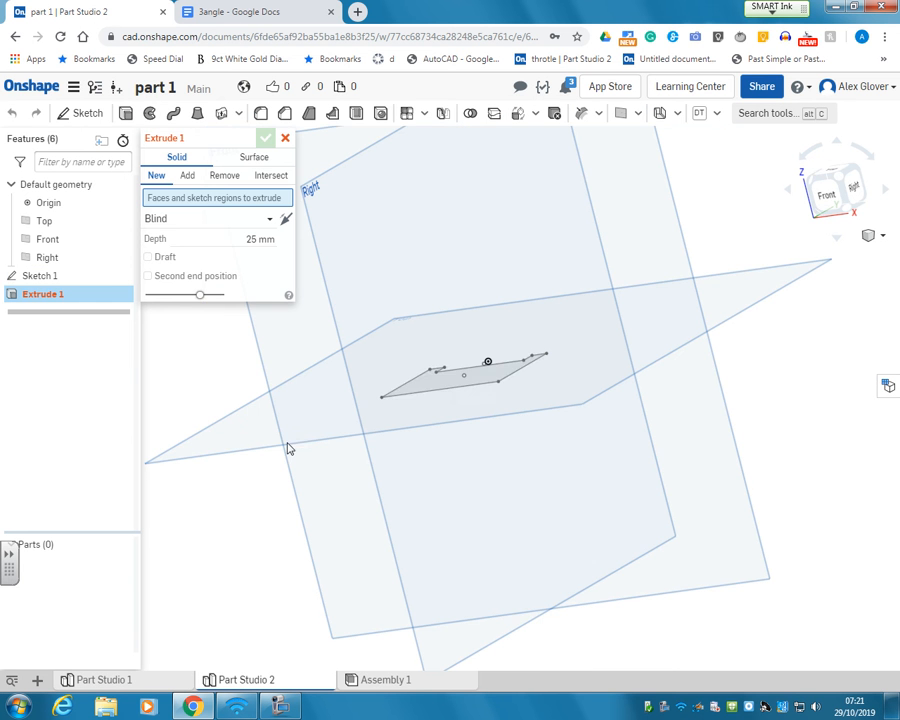
pyautogui.click(425, 381)
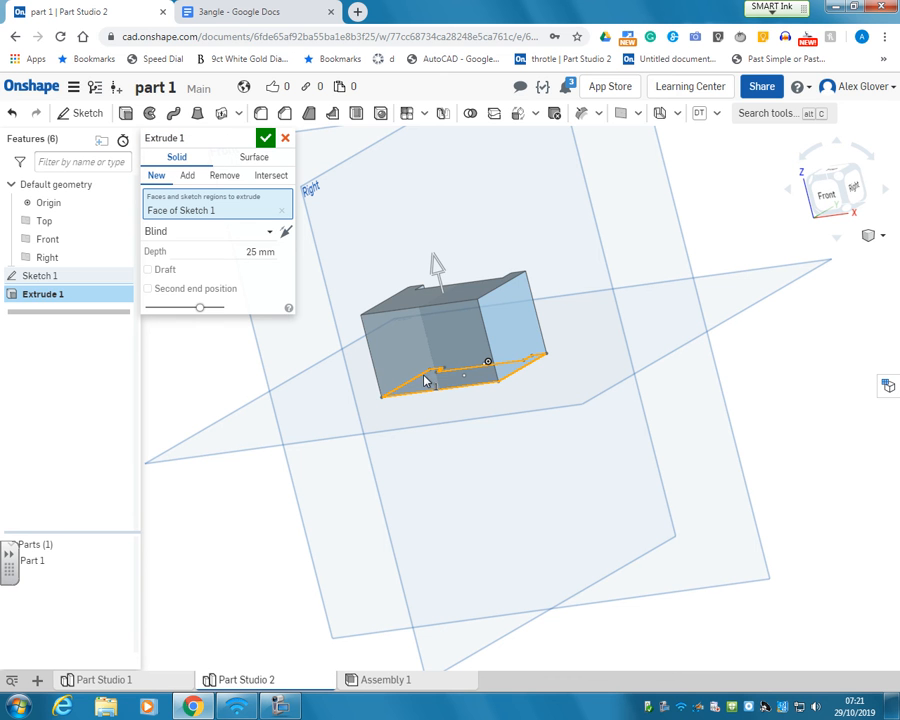
pyautogui.click(233, 251)
pyautogui.write('37')
pyautogui.press('Return')
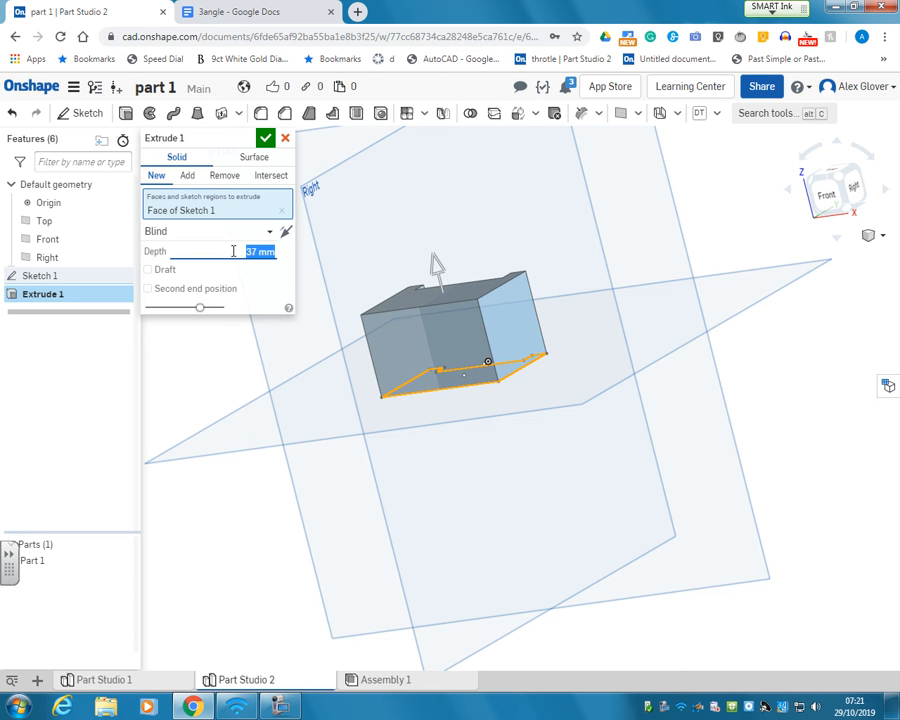
pyautogui.click(265, 138)
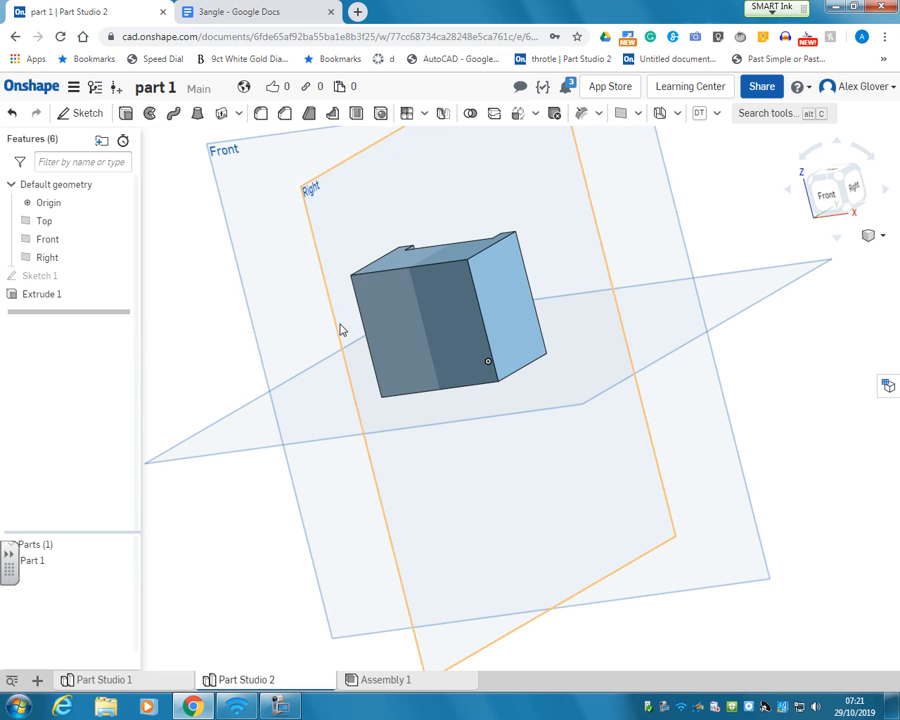
# - Start a new sketch on the block's front face, opposite the notch
pyautogui.moveTo(350, 338); pyautogui.dragTo(386, 378, button='right')
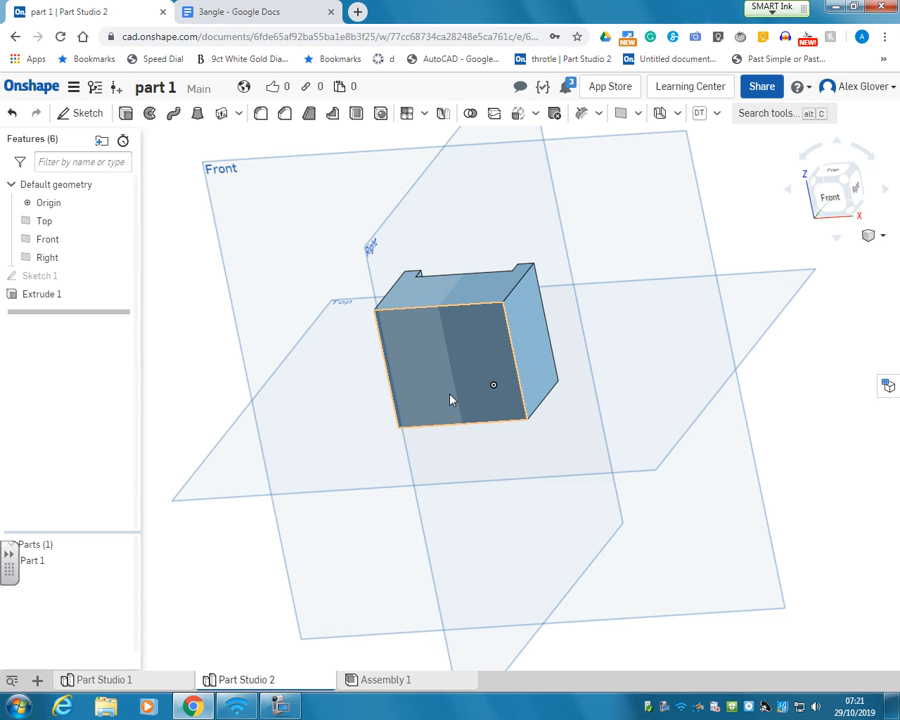
pyautogui.click(88, 113)
pyautogui.click(433, 331)
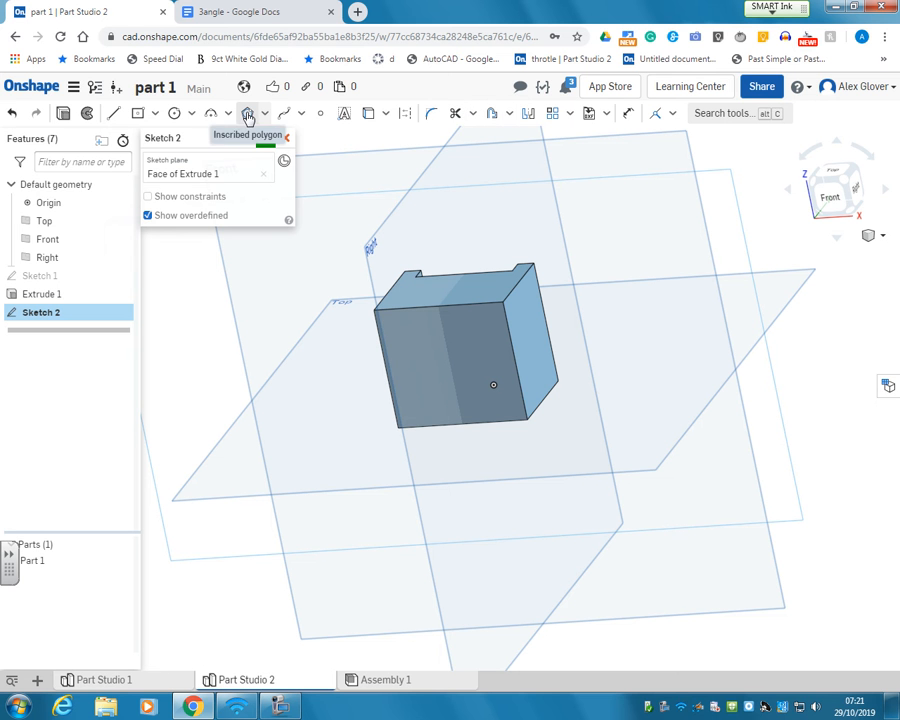
# - Draw a vertical construction line about 15 mm long on the front face, directly above the origin
pyautogui.click(136, 114)
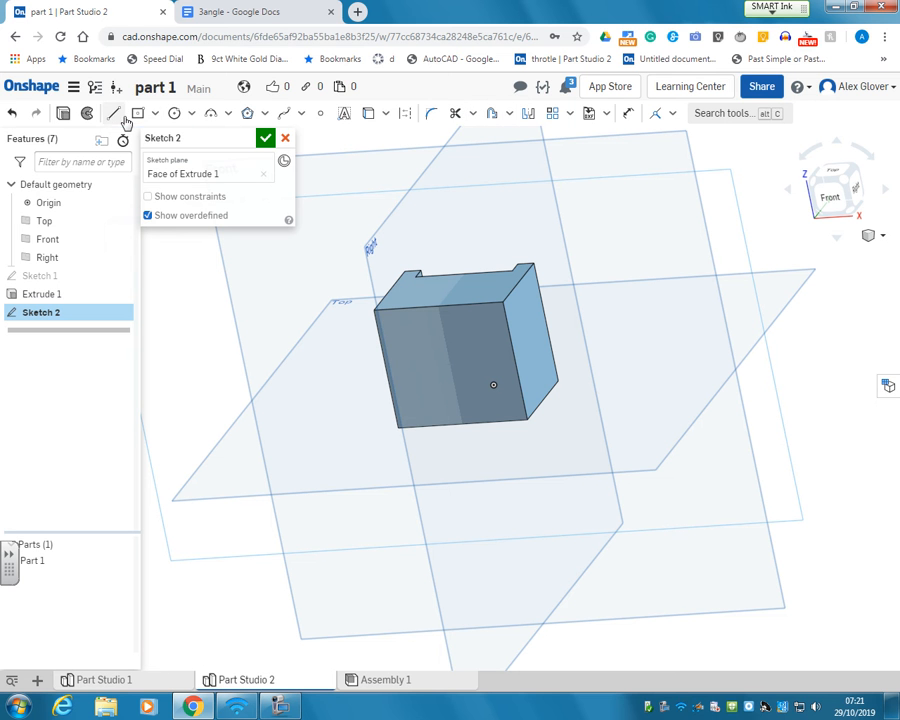
pyautogui.click(114, 114)
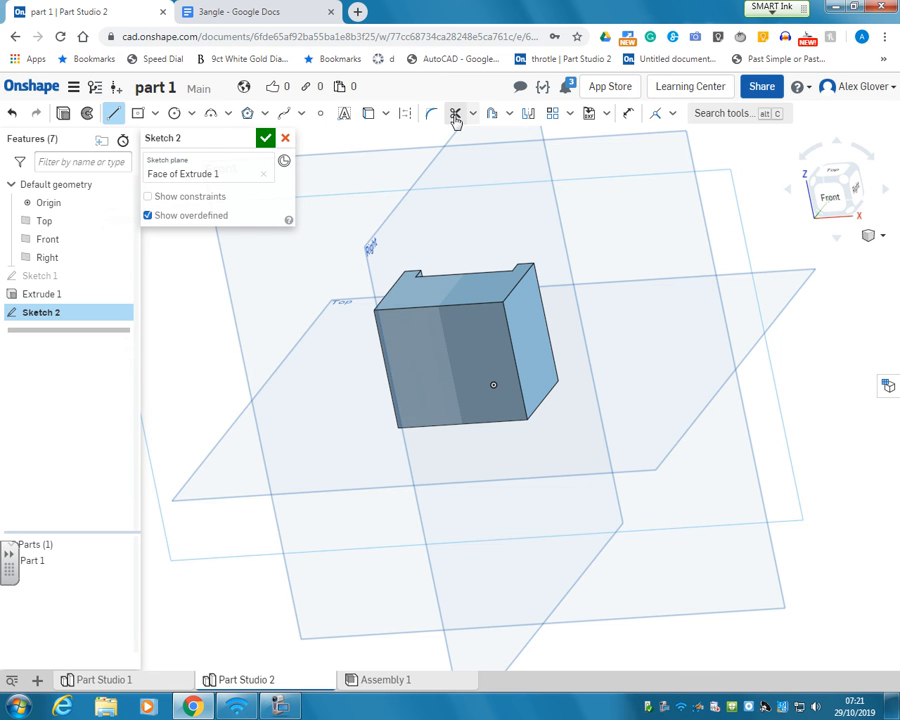
pyautogui.click(410, 114)
pyautogui.click(848, 204)
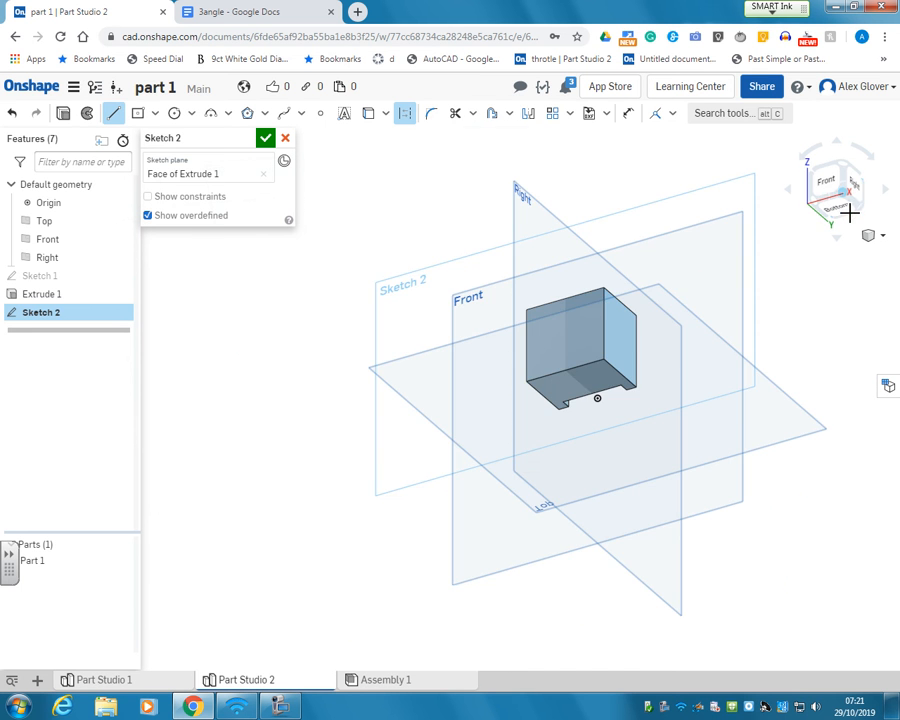
pyautogui.click(828, 188)
pyautogui.scroll(4, 628, 321)
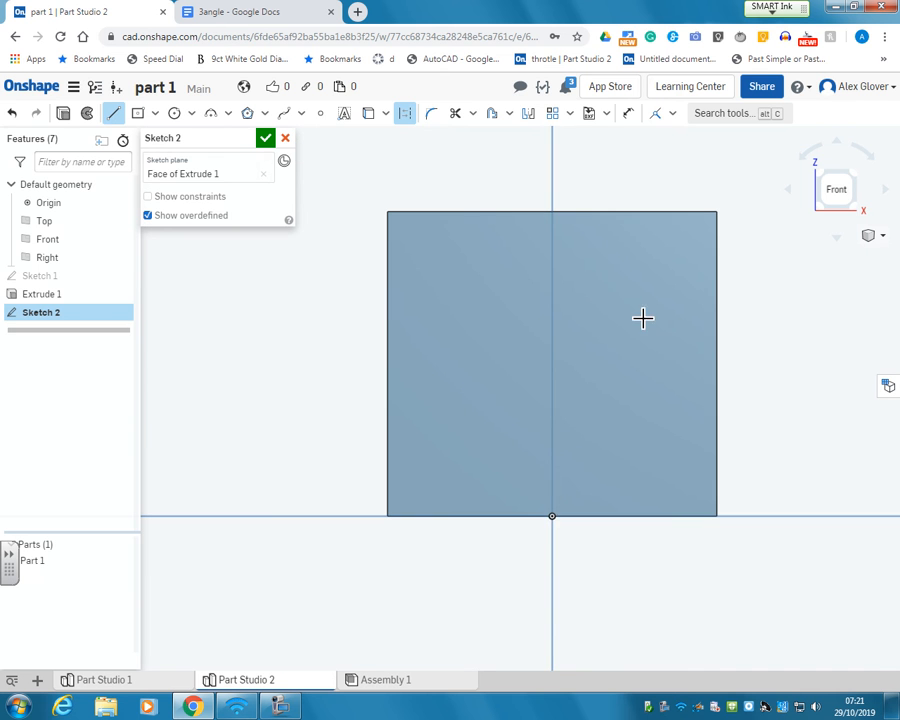
pyautogui.click(552, 471)
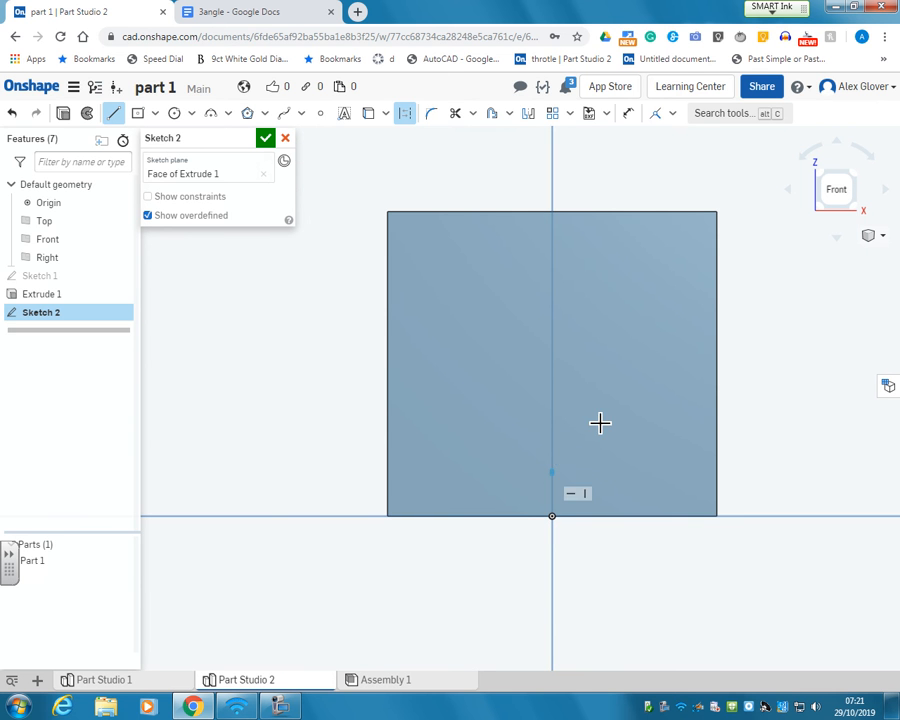
pyautogui.click(560, 351)
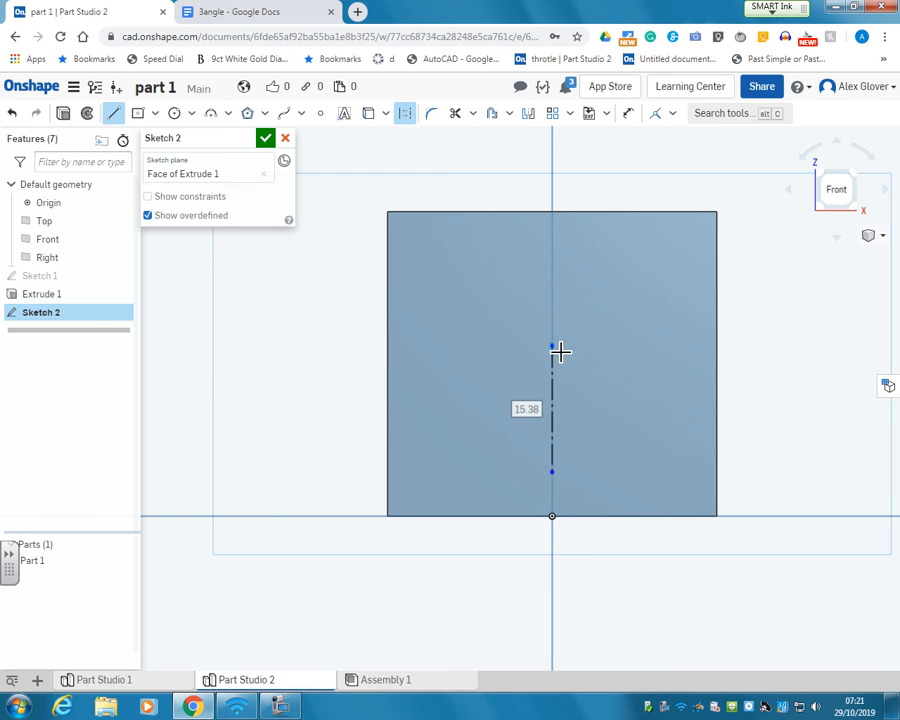
# - Dimension the construction line's lower endpoint 7 mm above the block's bottom edge
pyautogui.click(628, 112)
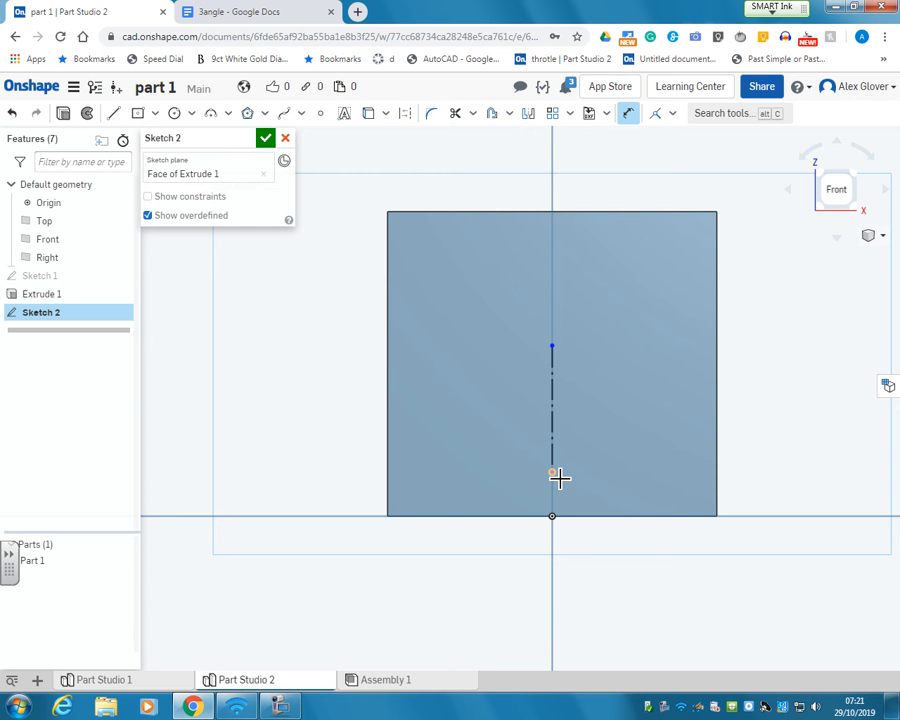
pyautogui.click(553, 472)
pyautogui.click(590, 516)
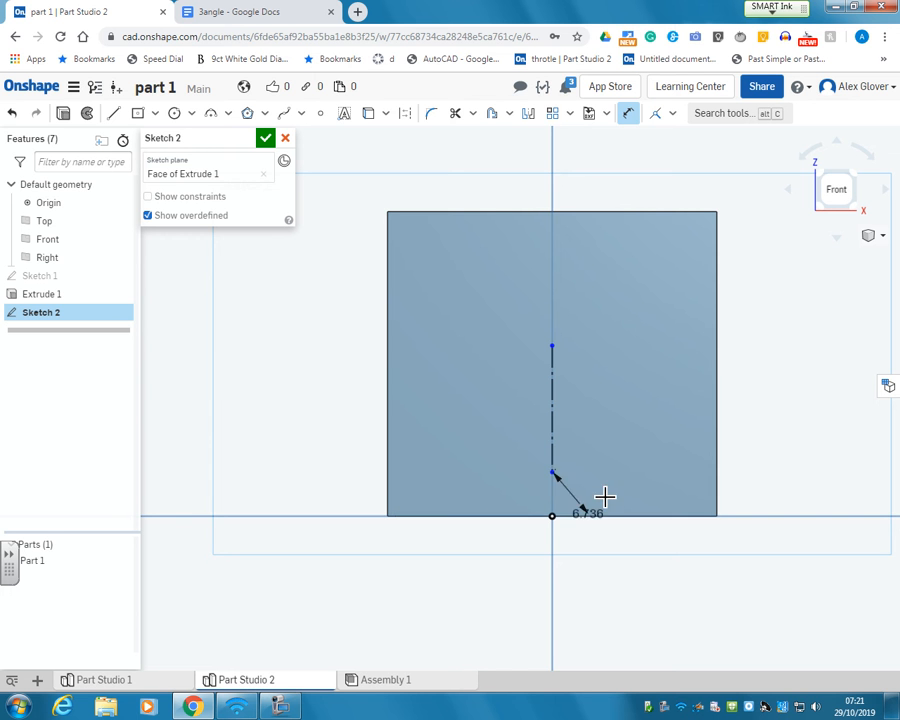
pyautogui.click(644, 492)
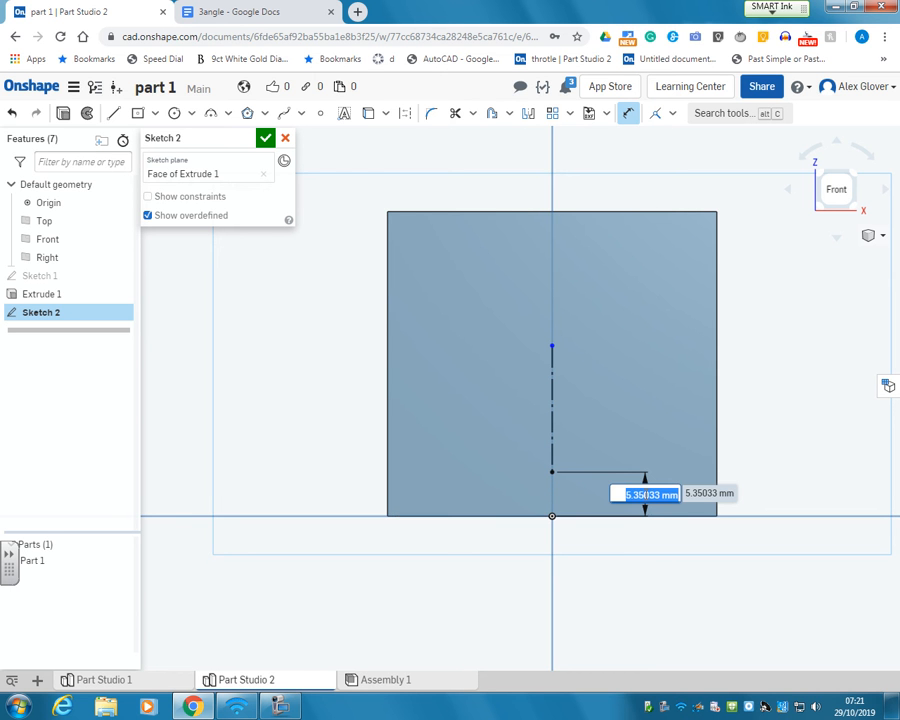
pyautogui.write('7')
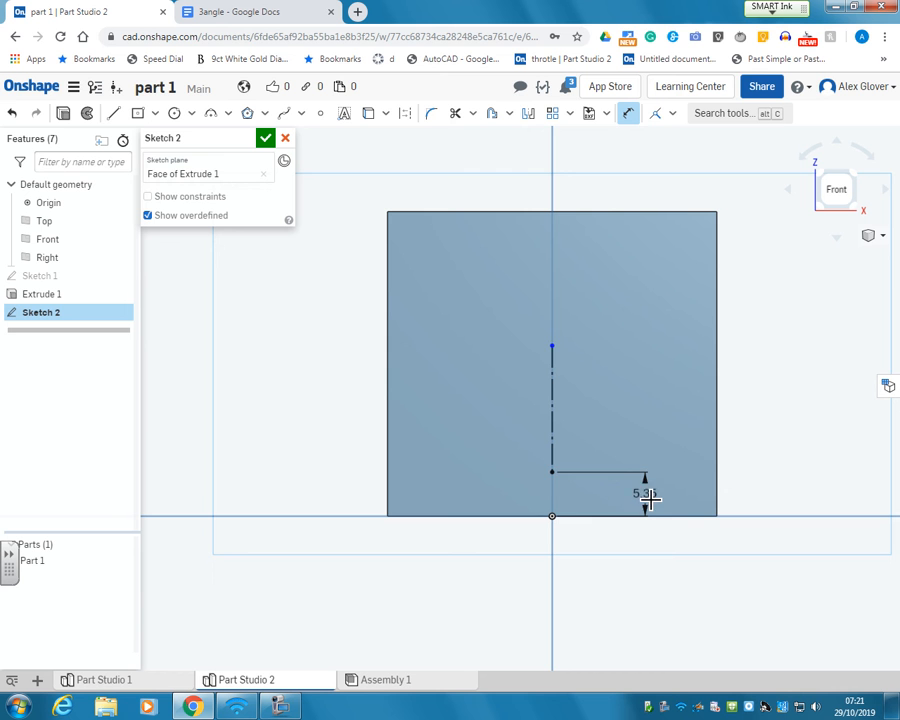
pyautogui.press('Return')
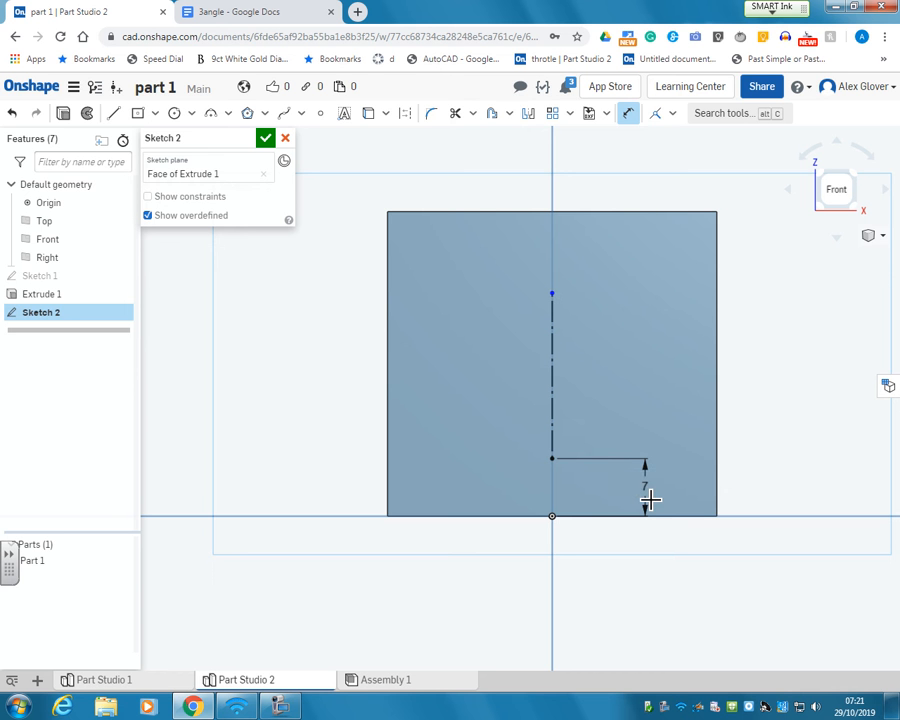
# - Dimension the vertical construction line's length as 10 mm
pyautogui.click(552, 294)
pyautogui.click(556, 347)
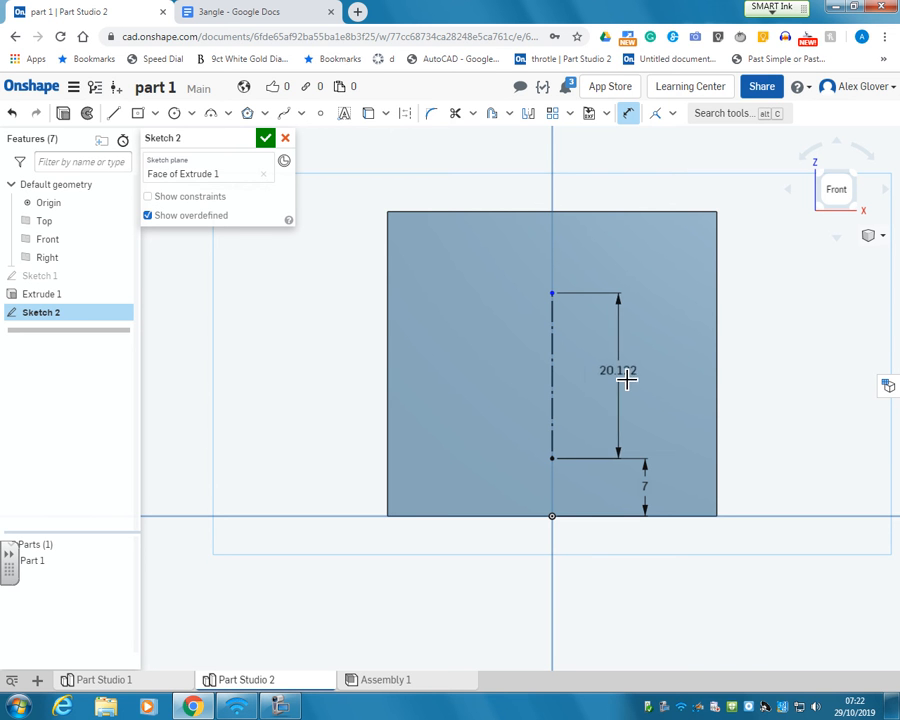
pyautogui.click(624, 374)
pyautogui.write('10')
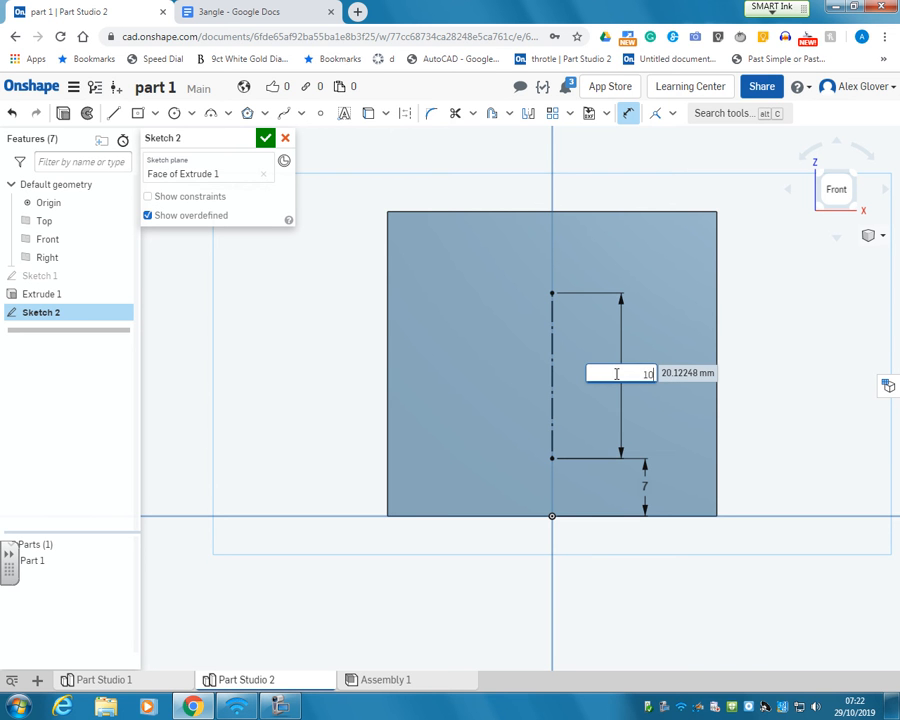
pyautogui.press('Return')
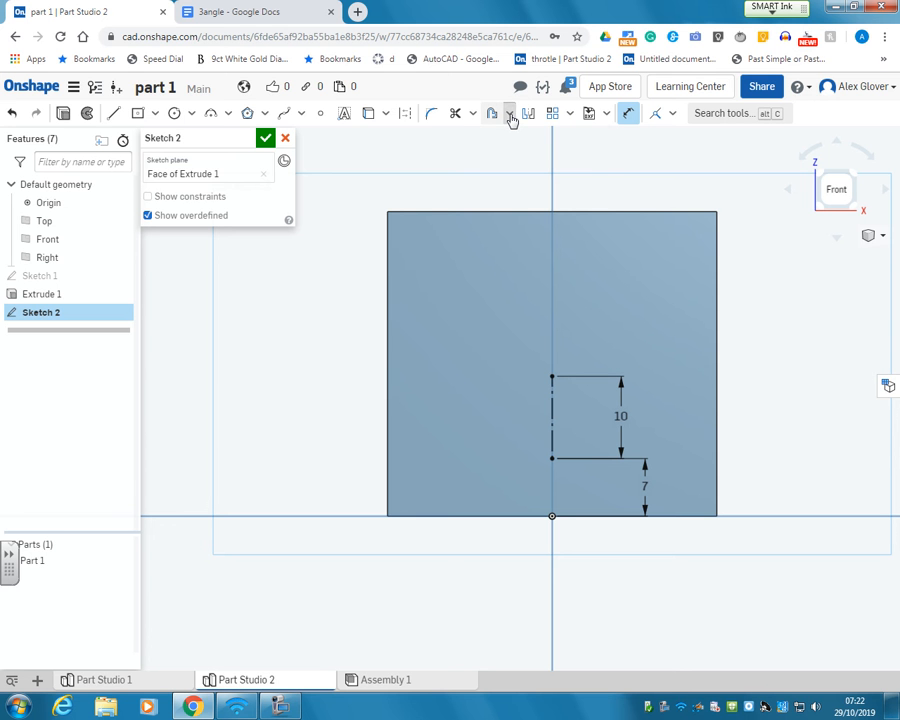
# - Create a slot around the vertical construction line with a 3.5 mm diameter and finish the sketch
pyautogui.click(509, 116)
pyautogui.click(512, 161)
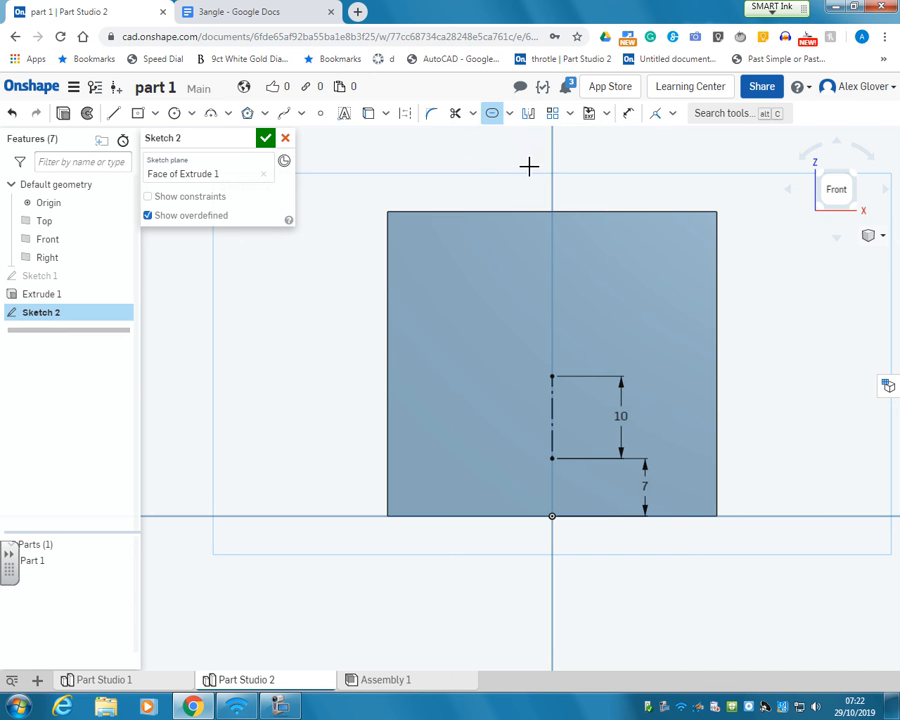
pyautogui.click(561, 431)
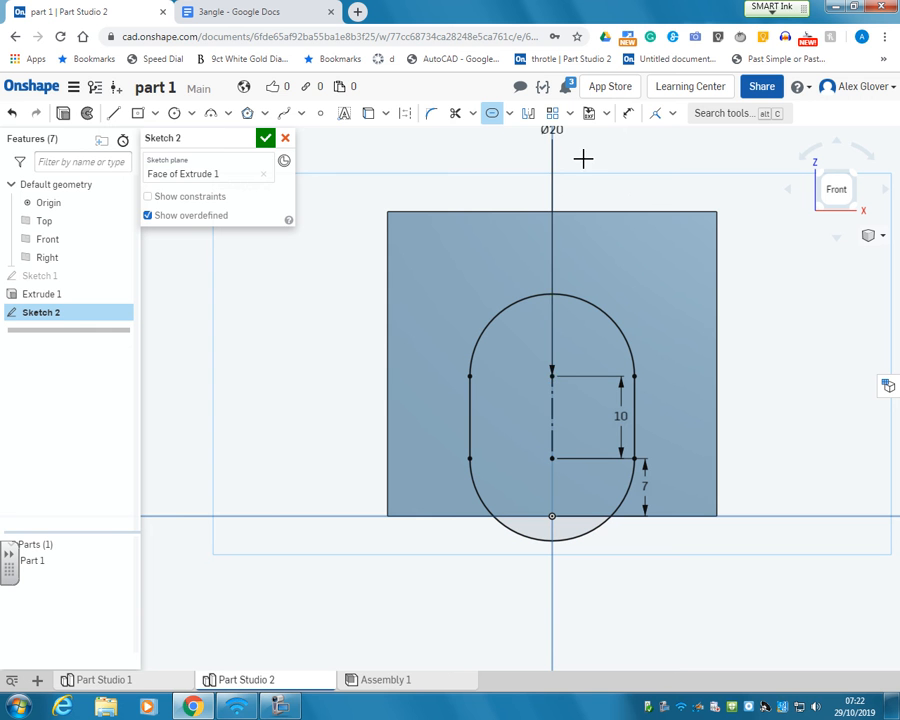
pyautogui.doubleClick(558, 133)
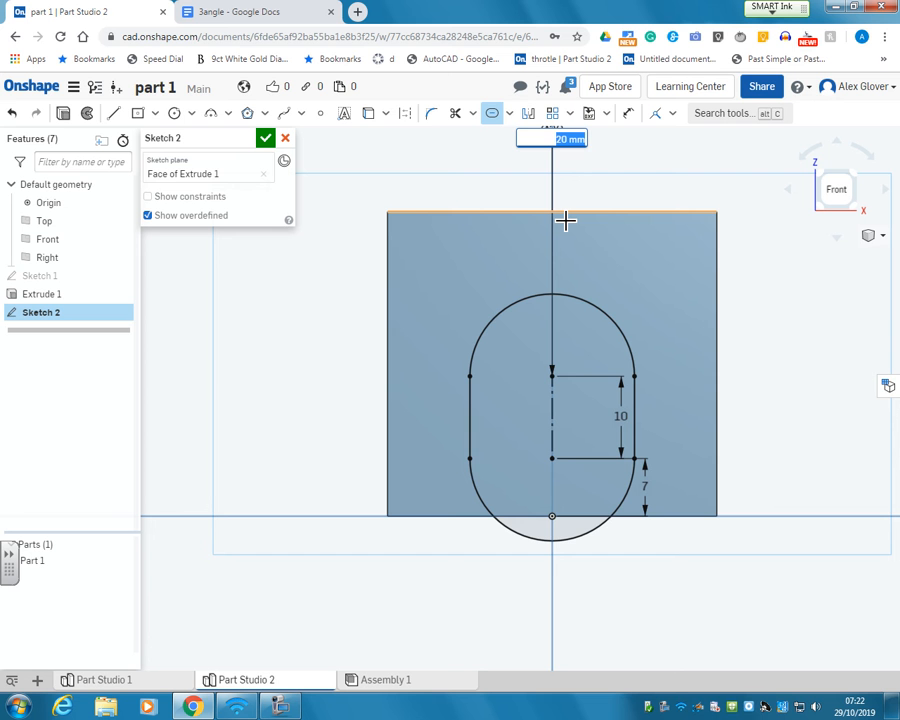
pyautogui.write('3.5')
pyautogui.press('Return')
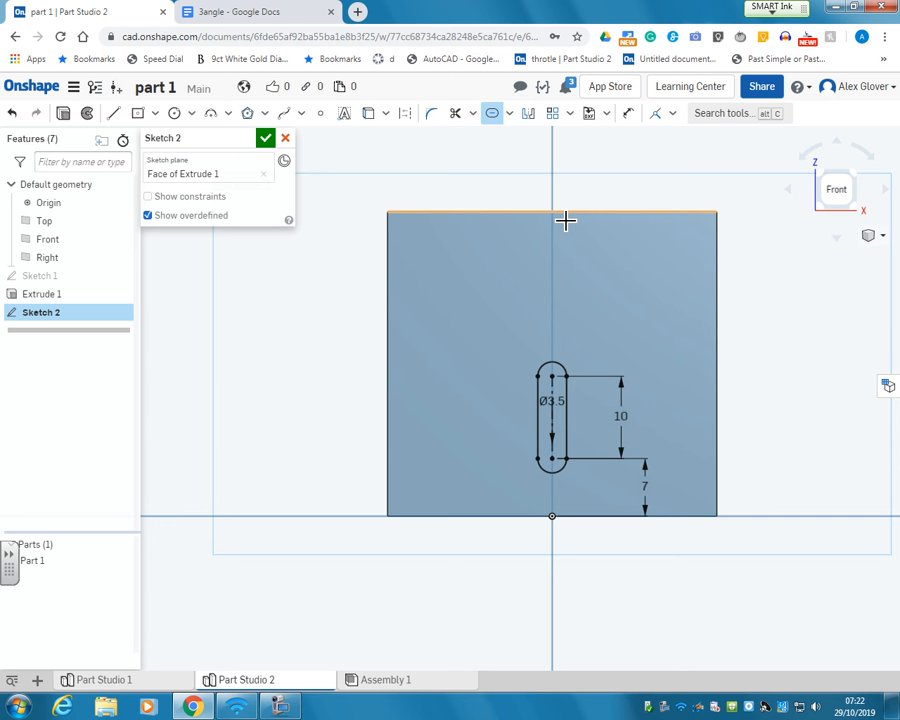
pyautogui.click(266, 140)
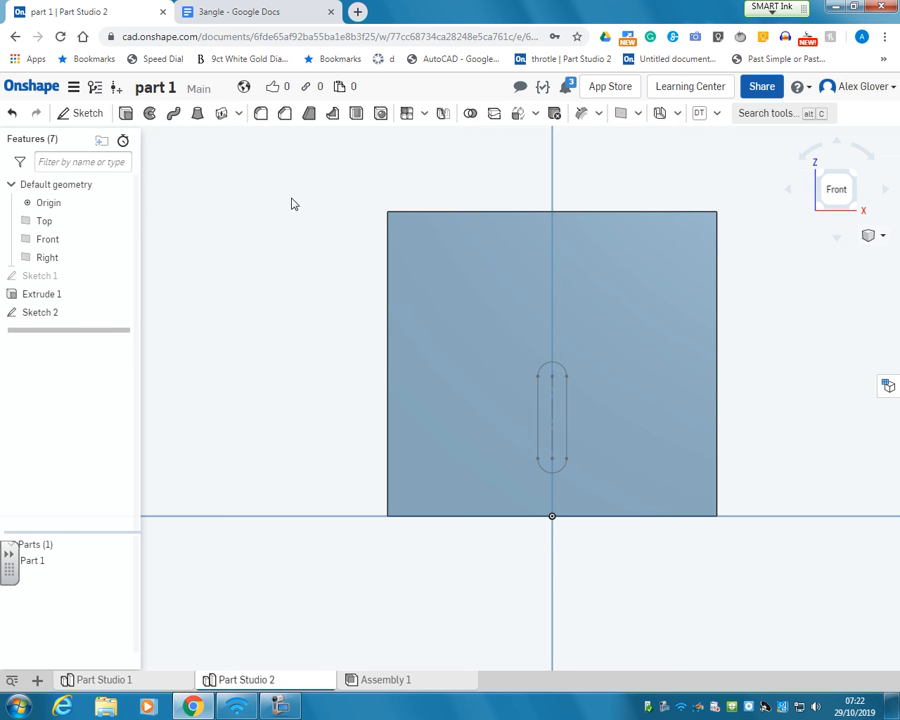
# - Cut the slot profile through the whole block with a Remove extrude set to Through all
pyautogui.click(125, 118)
pyautogui.click(552, 414)
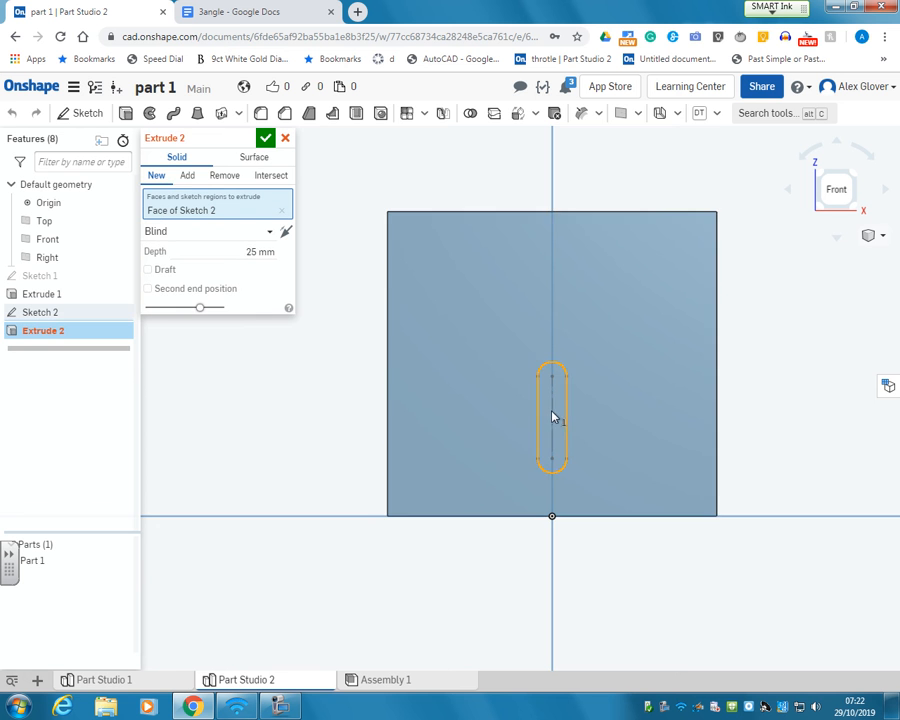
pyautogui.click(224, 175)
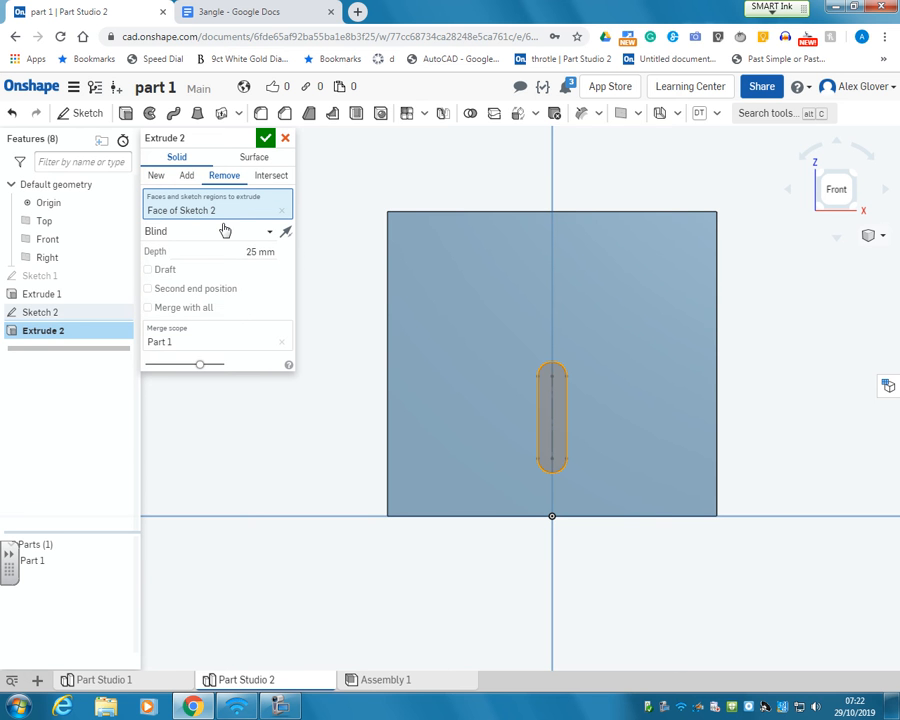
pyautogui.click(223, 232)
pyautogui.click(221, 364)
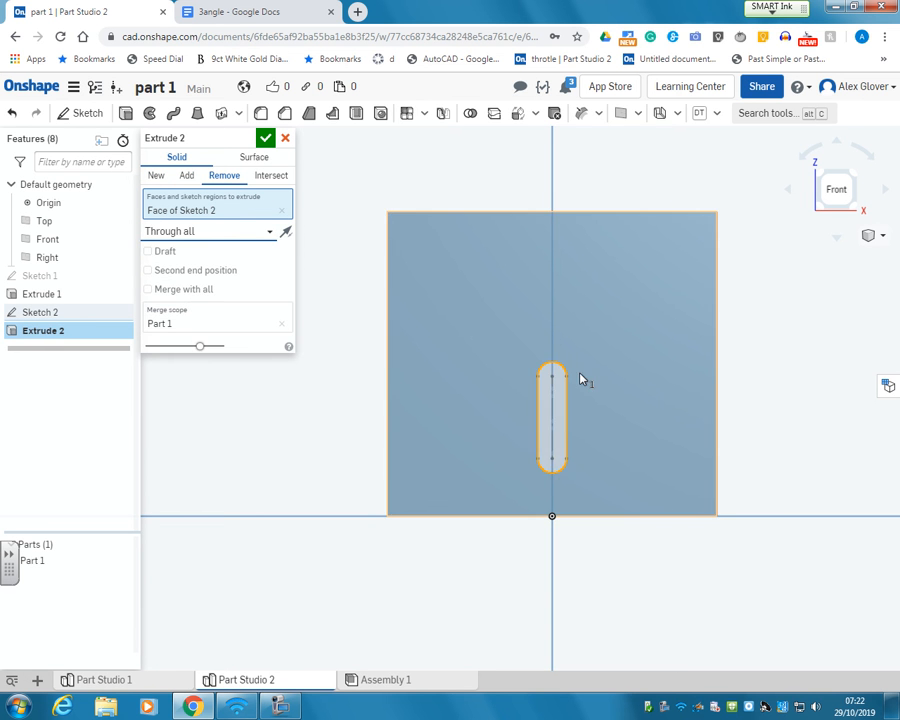
pyautogui.moveTo(661, 394); pyautogui.dragTo(615, 364, button='right')
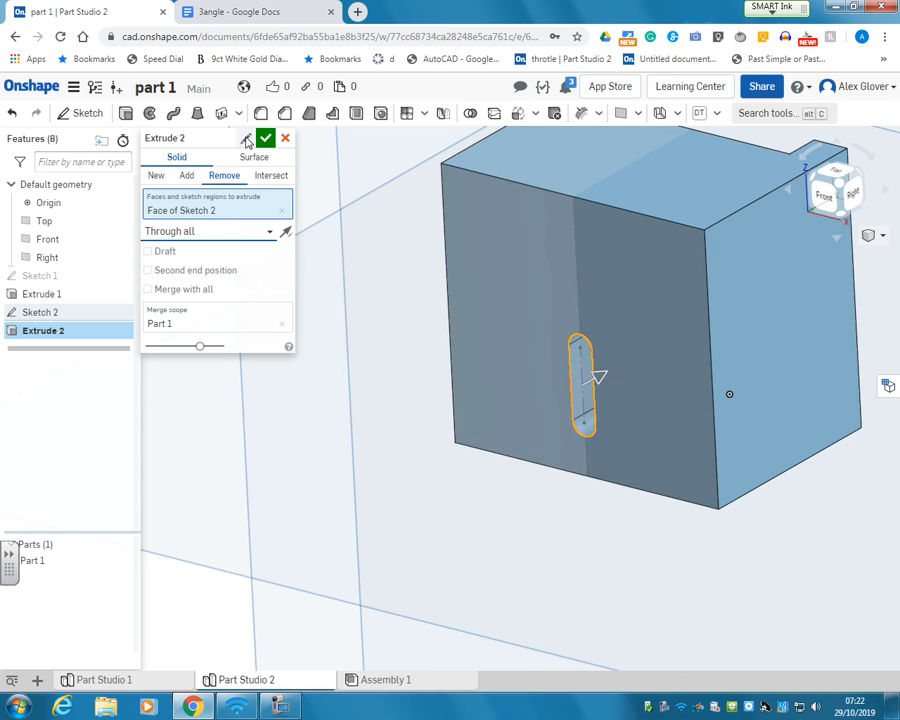
pyautogui.click(264, 141)
# - Start a new sketch on the block's slotted front face
pyautogui.moveTo(458, 526); pyautogui.dragTo(500, 470, button='right')
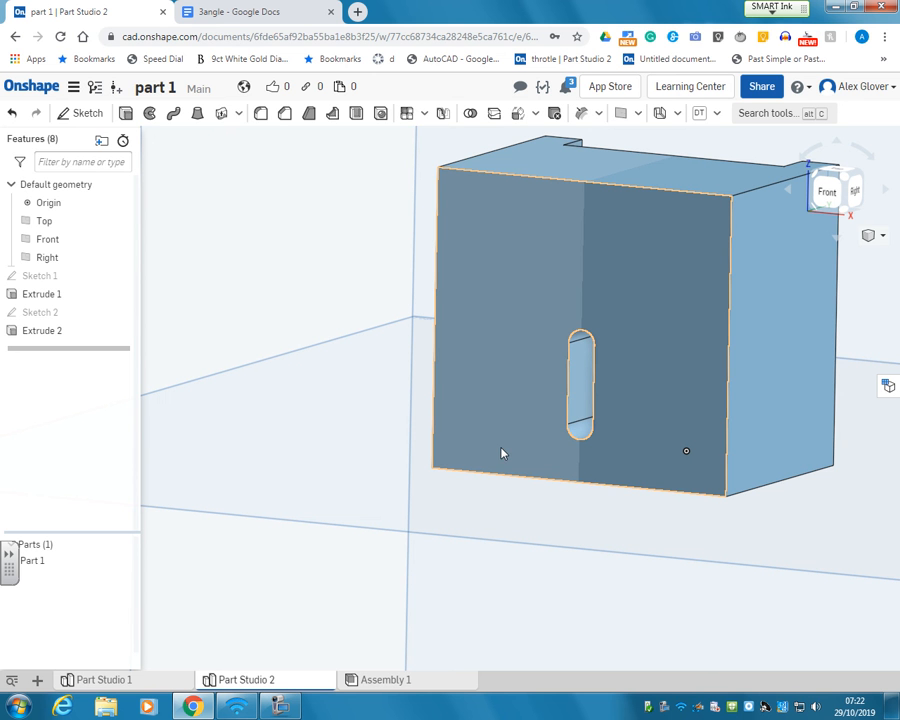
pyautogui.click(87, 113)
pyautogui.click(516, 211)
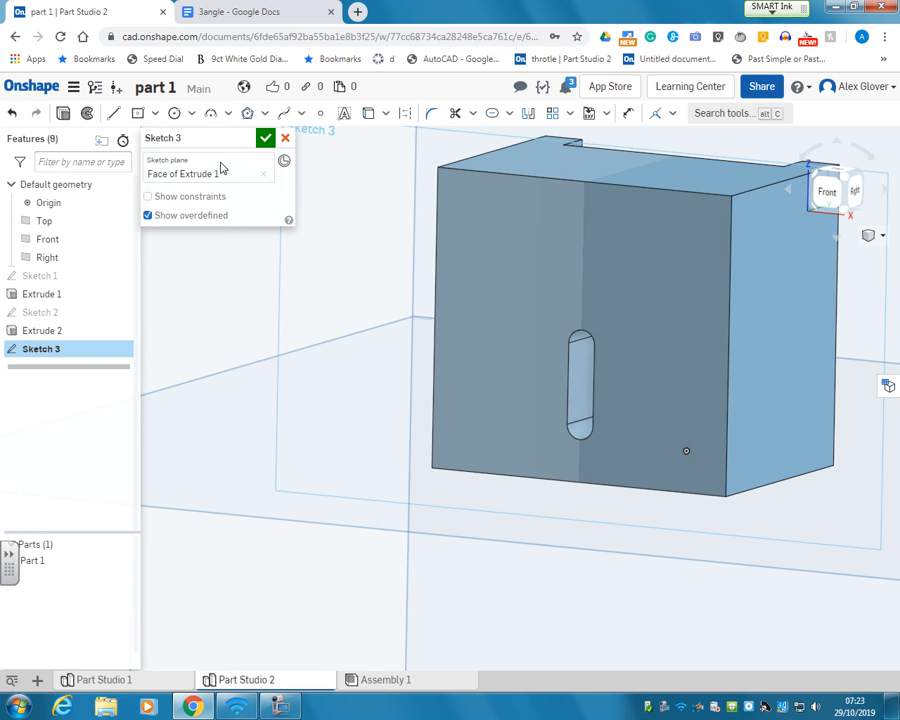
pyautogui.click(155, 113)
pyautogui.click(175, 137)
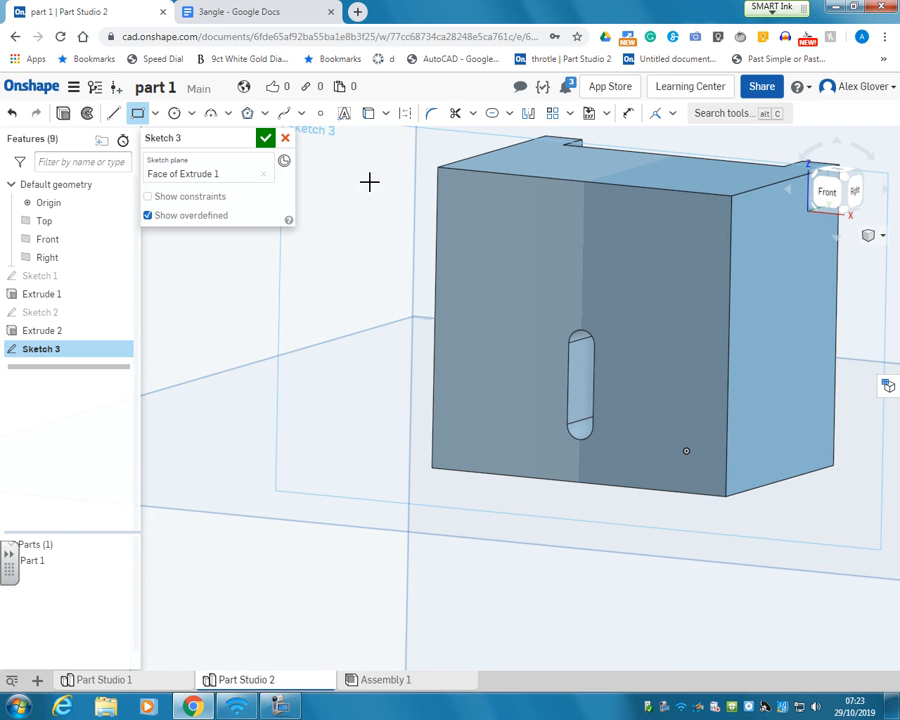
pyautogui.click(437, 168)
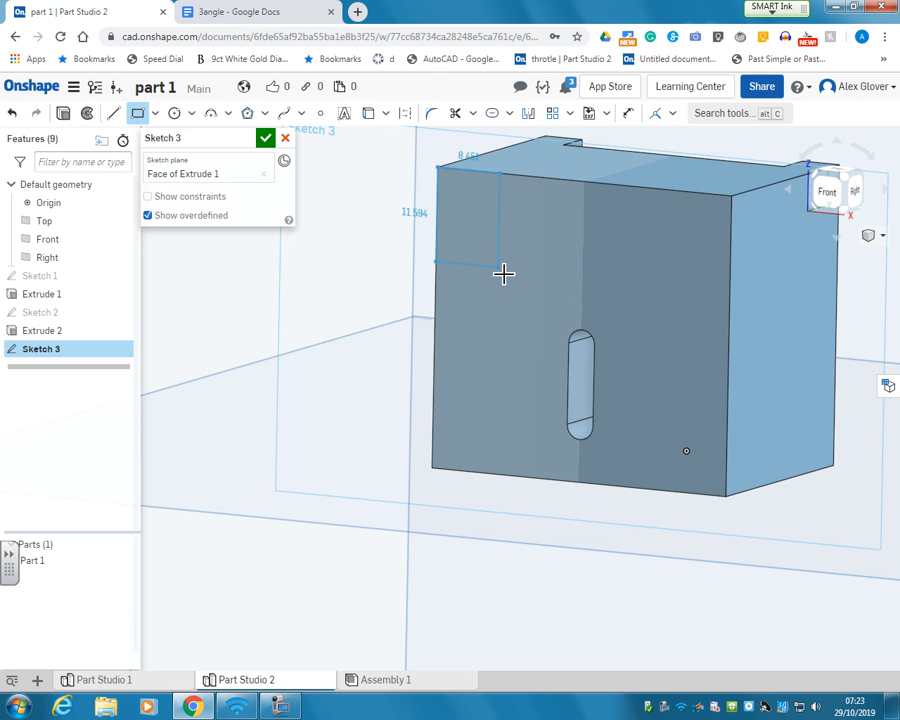
pyautogui.click(830, 192)
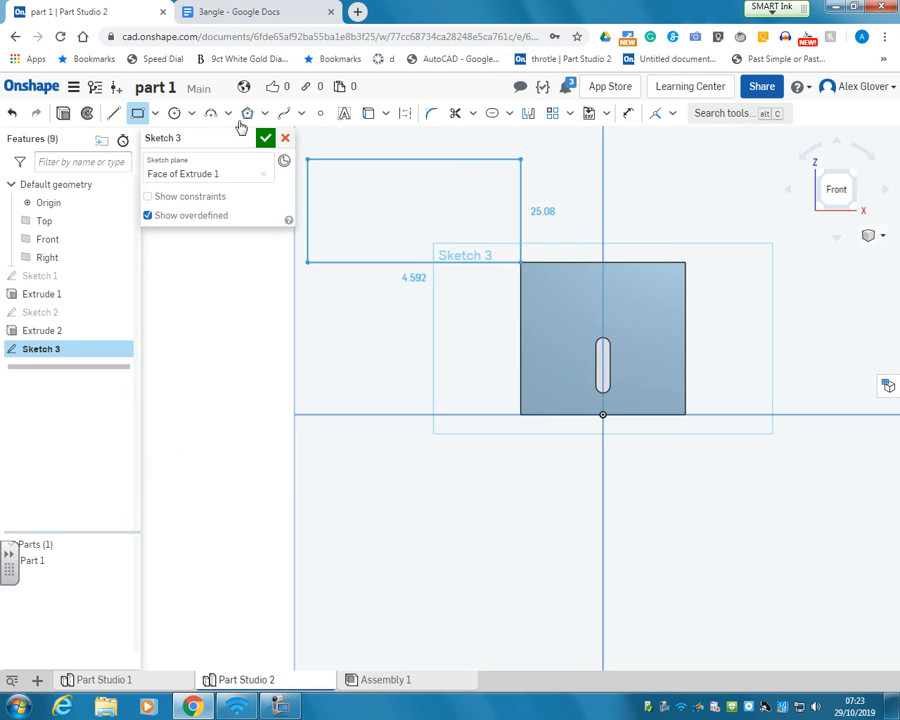
pyautogui.press('Escape')
pyautogui.scroll(5, 650, 360)
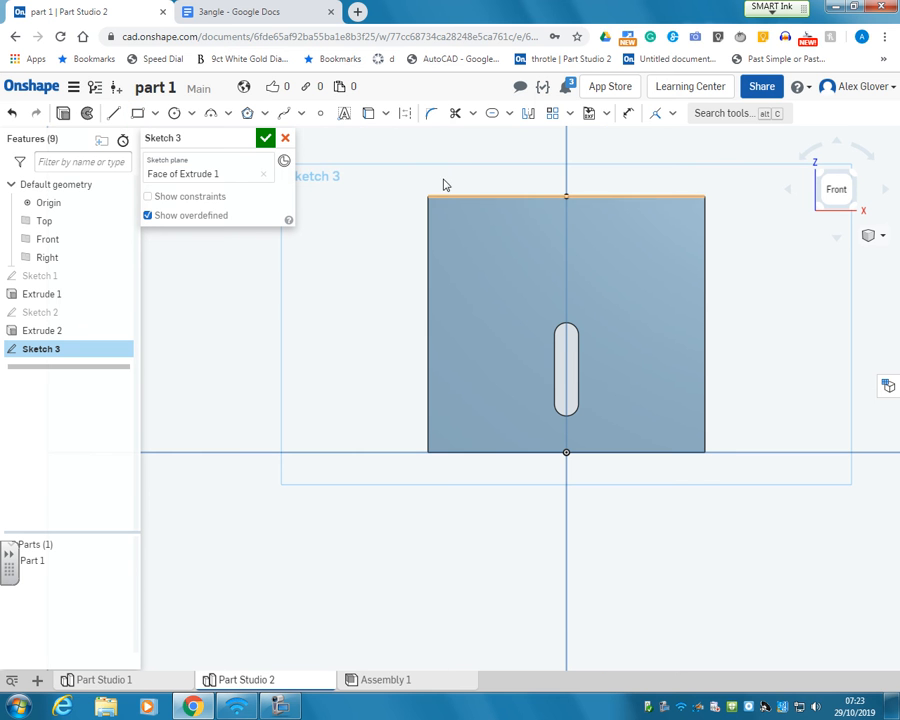
# - Draw a horizontal 40 mm line across the front face from side edge to side edge, crossing the slot
pyautogui.click(110, 115)
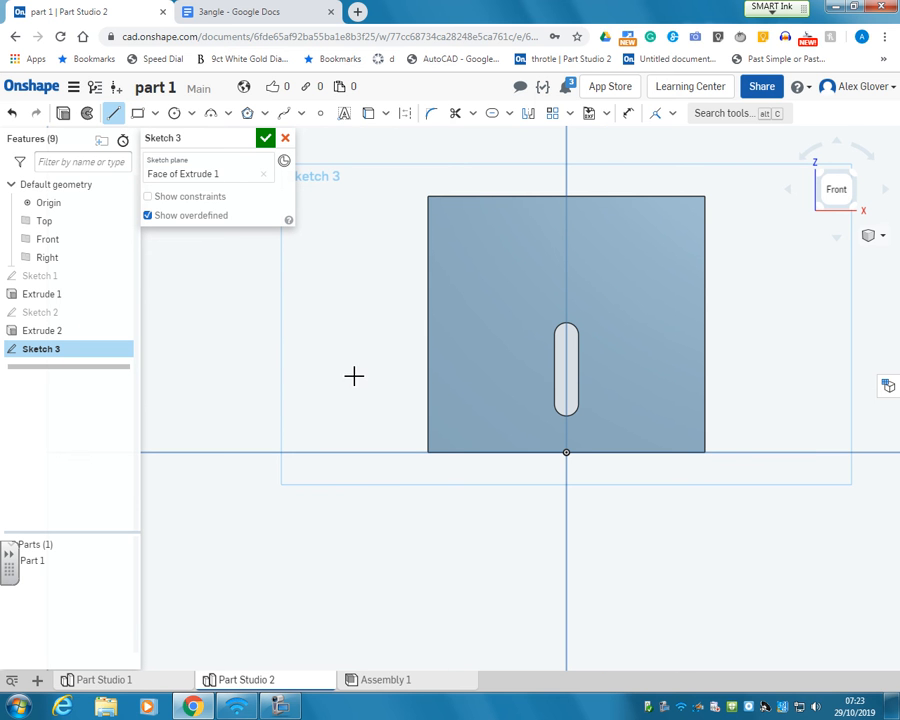
pyautogui.click(430, 379)
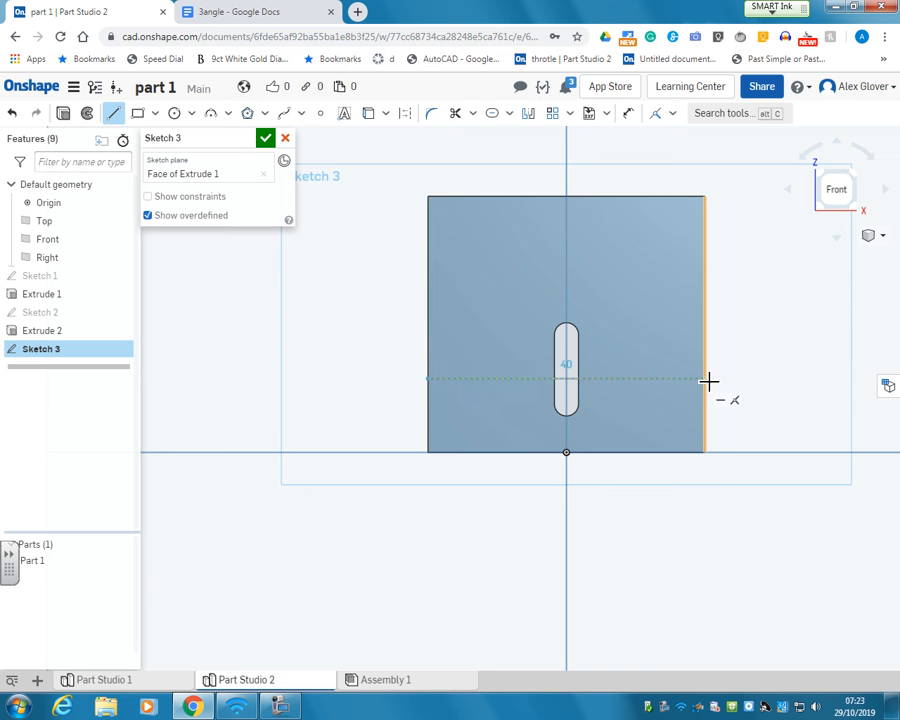
pyautogui.click(707, 379)
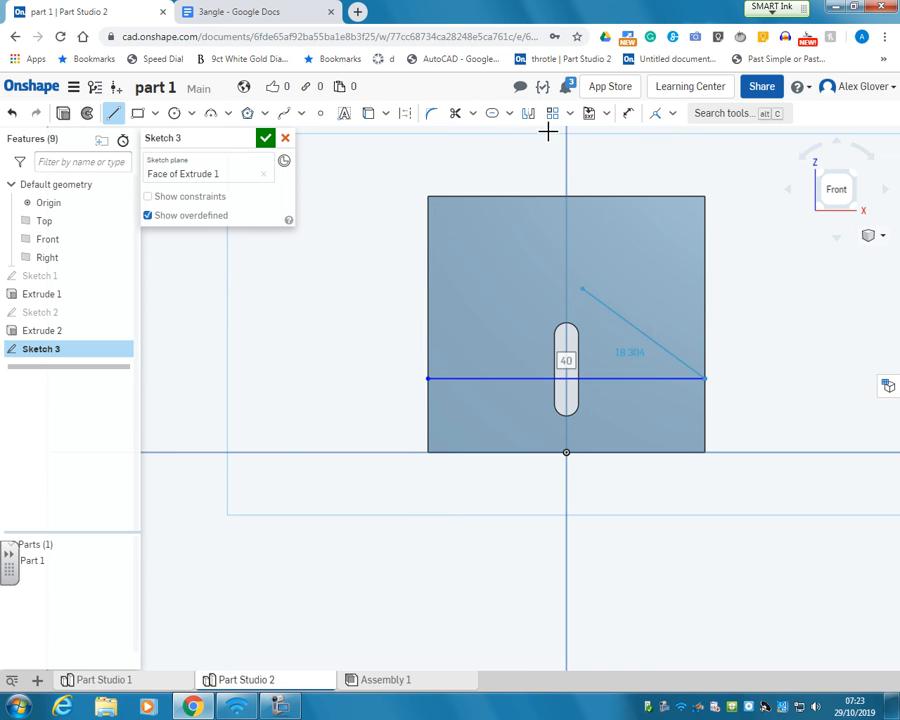
# - Offset the slot's upper arc and both straight sides outward by 3.5 mm
pyautogui.click(509, 113)
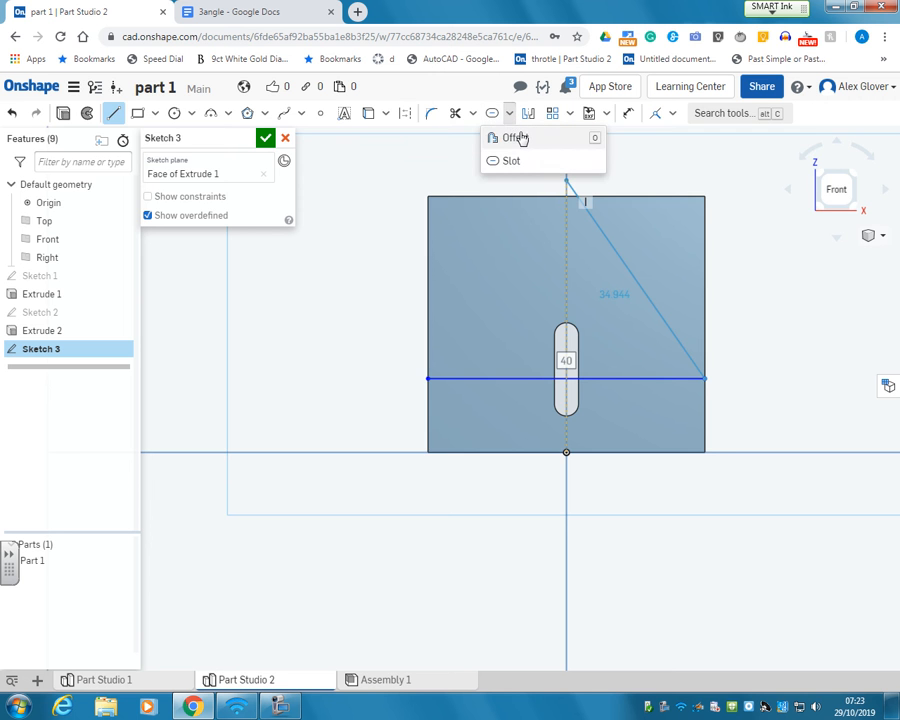
pyautogui.click(516, 139)
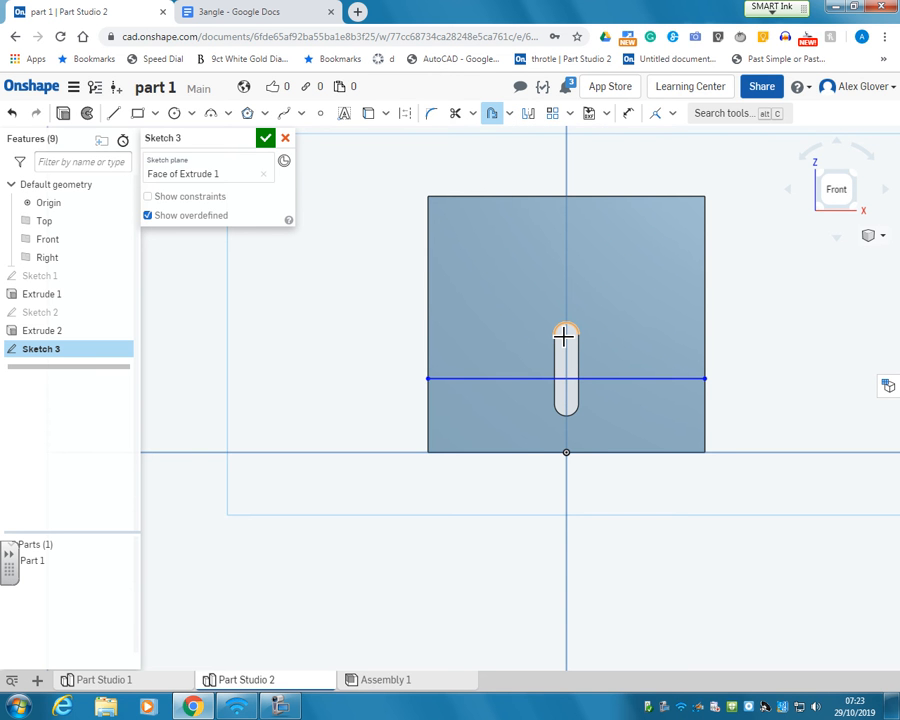
pyautogui.click(563, 334)
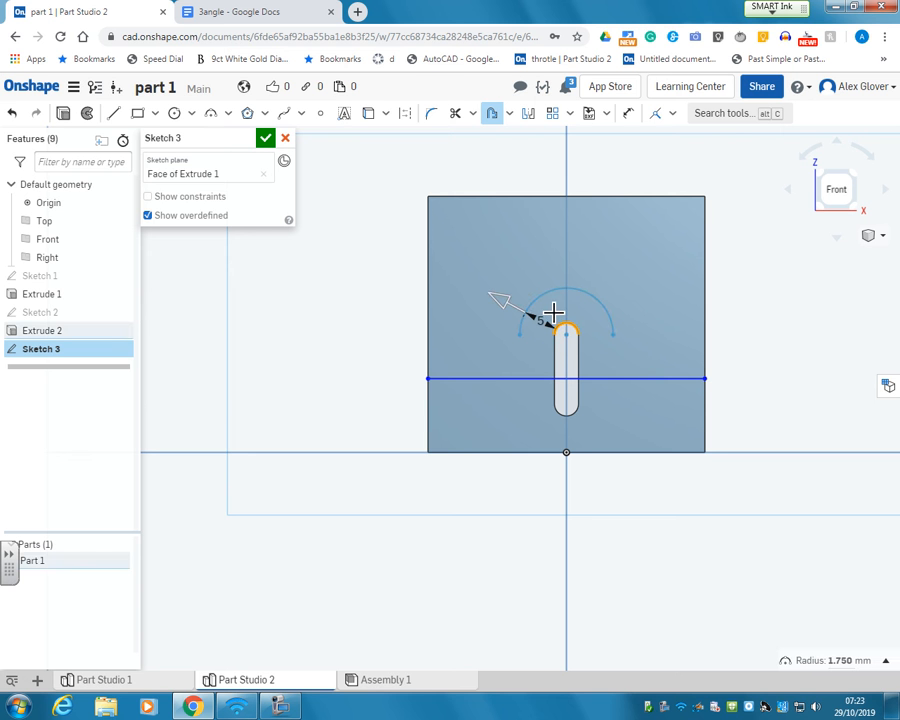
pyautogui.click(561, 361)
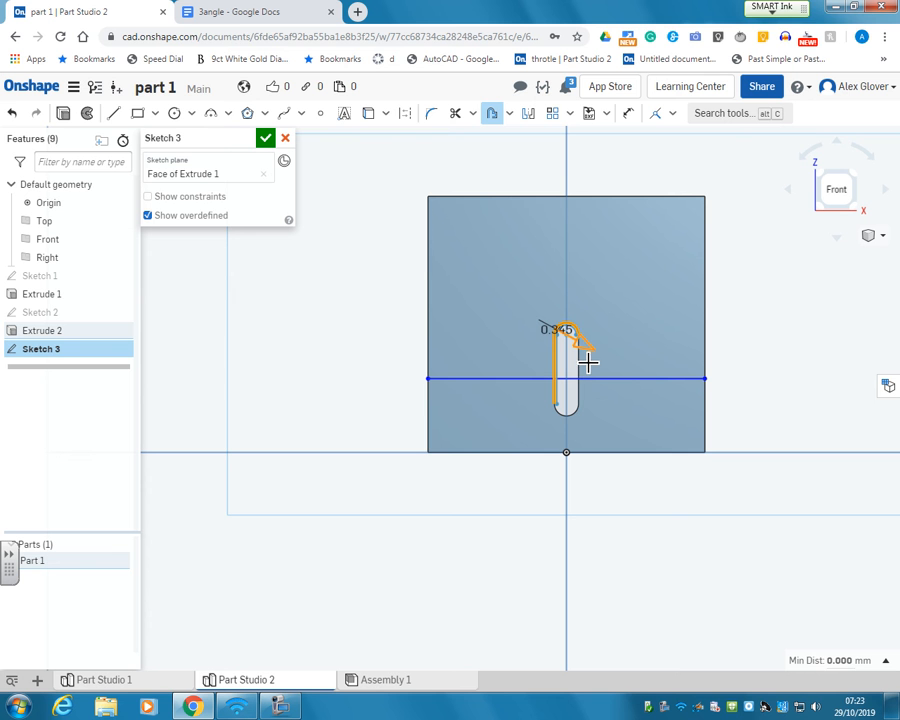
pyautogui.click(576, 342)
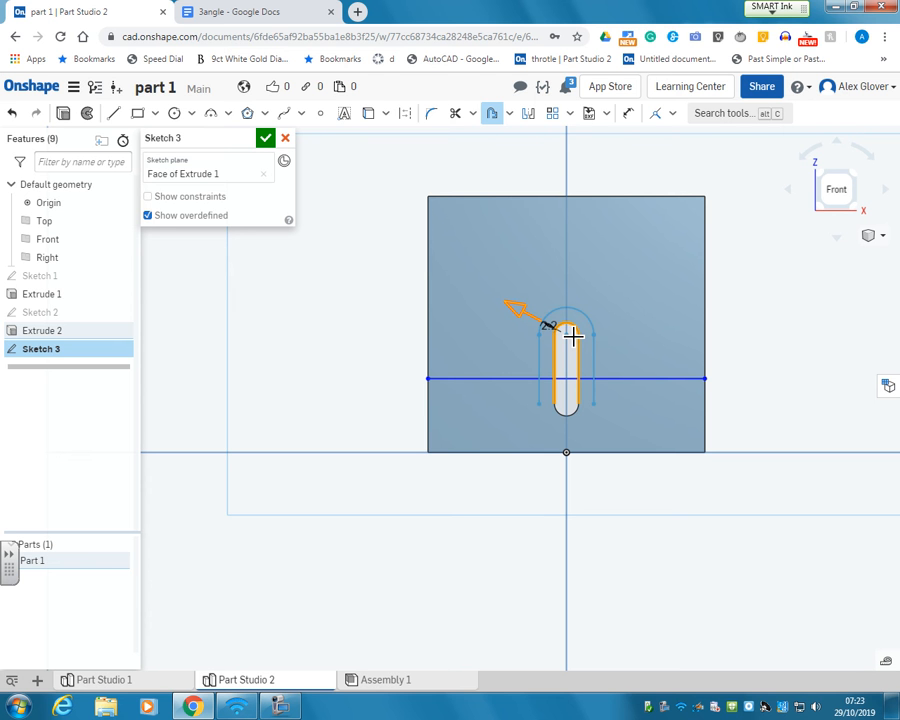
pyautogui.click(530, 263)
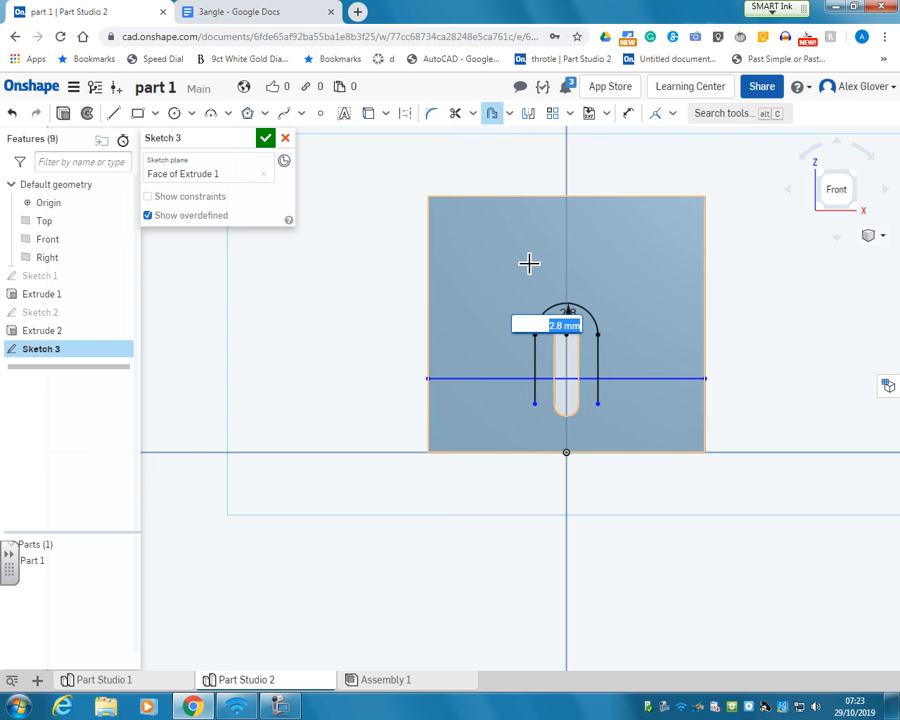
pyautogui.write('3.5')
pyautogui.press('Return')
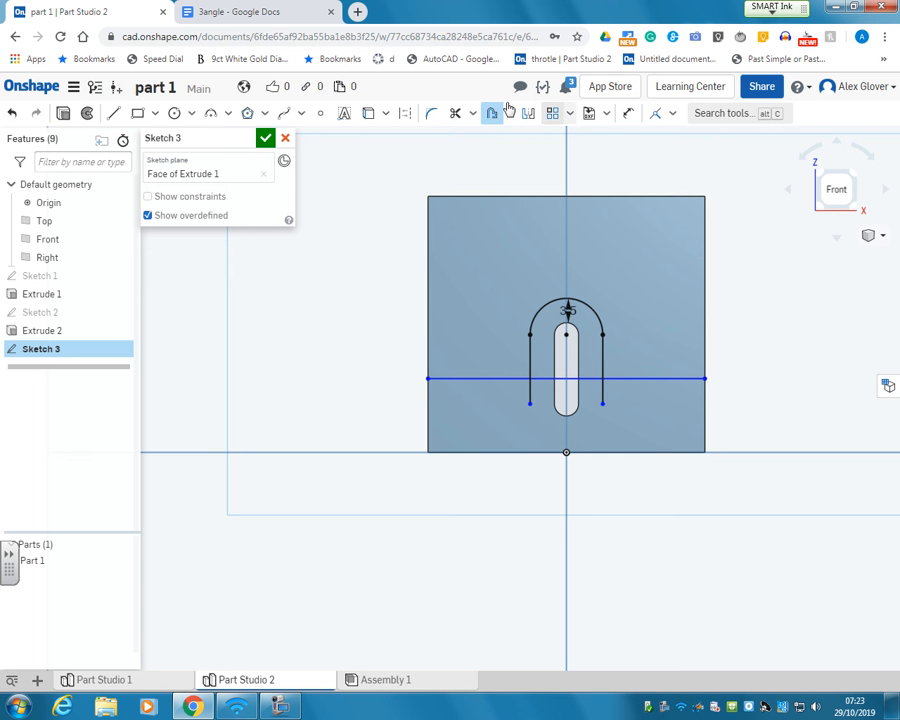
# - Trim the offset sides below the horizontal line and the line's middle segment between them
pyautogui.click(455, 118)
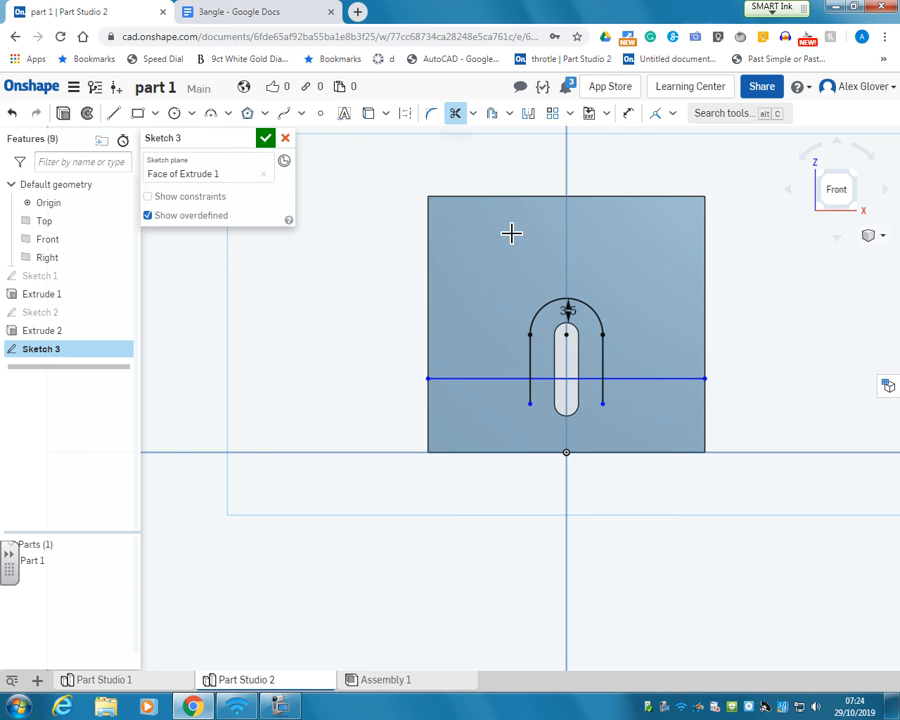
pyautogui.click(533, 396)
pyautogui.click(602, 394)
pyautogui.click(594, 382)
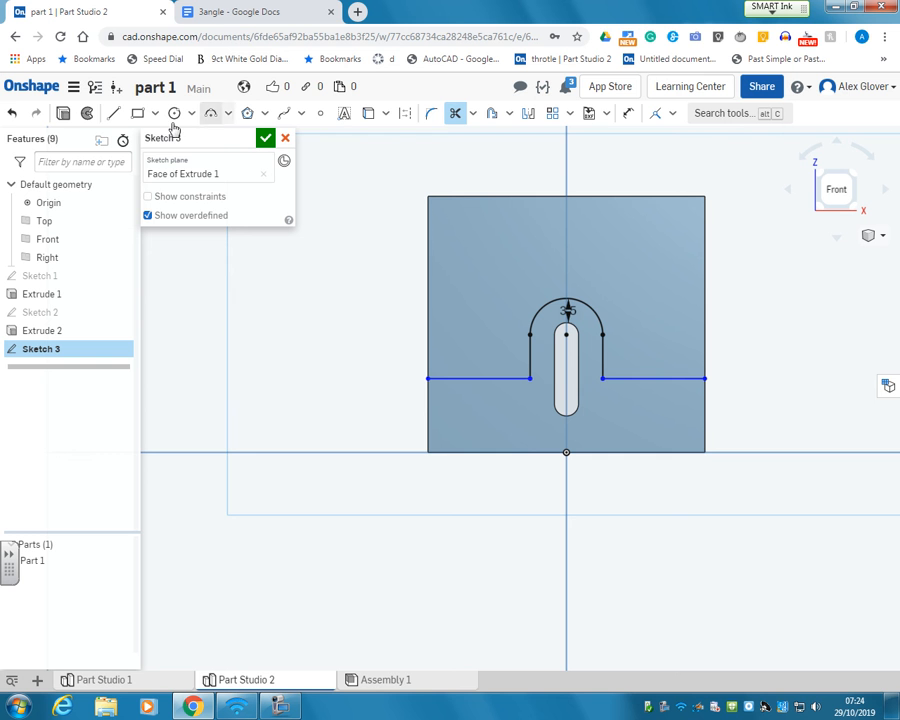
# - Close the stepped profile with lines along the front face's left, top and right edges, and finish the sketch
pyautogui.click(118, 116)
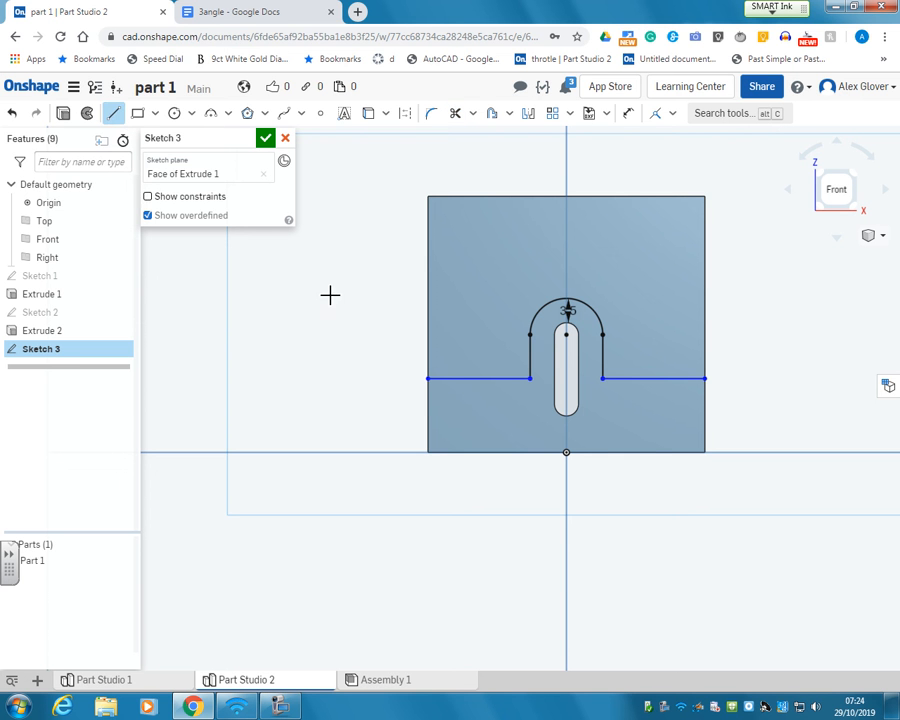
pyautogui.click(428, 378)
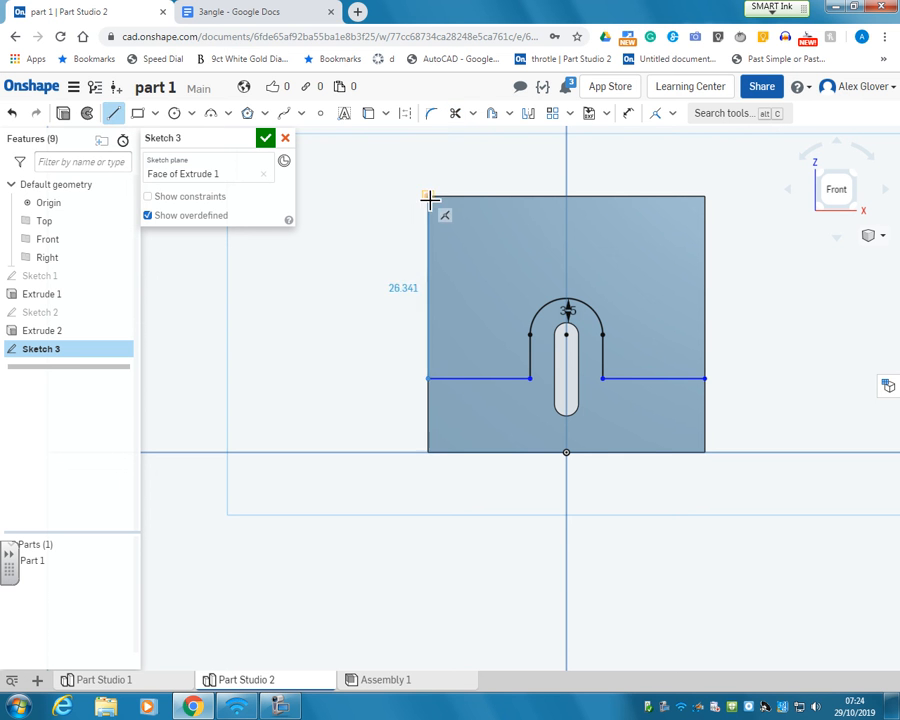
pyautogui.click(428, 196)
pyautogui.click(705, 197)
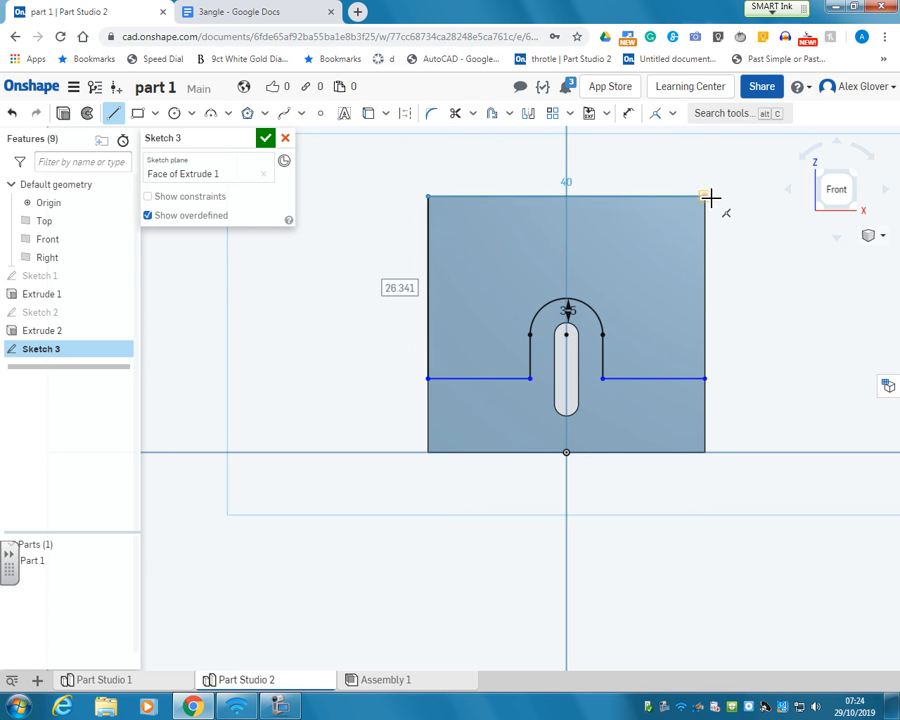
pyautogui.click(706, 379)
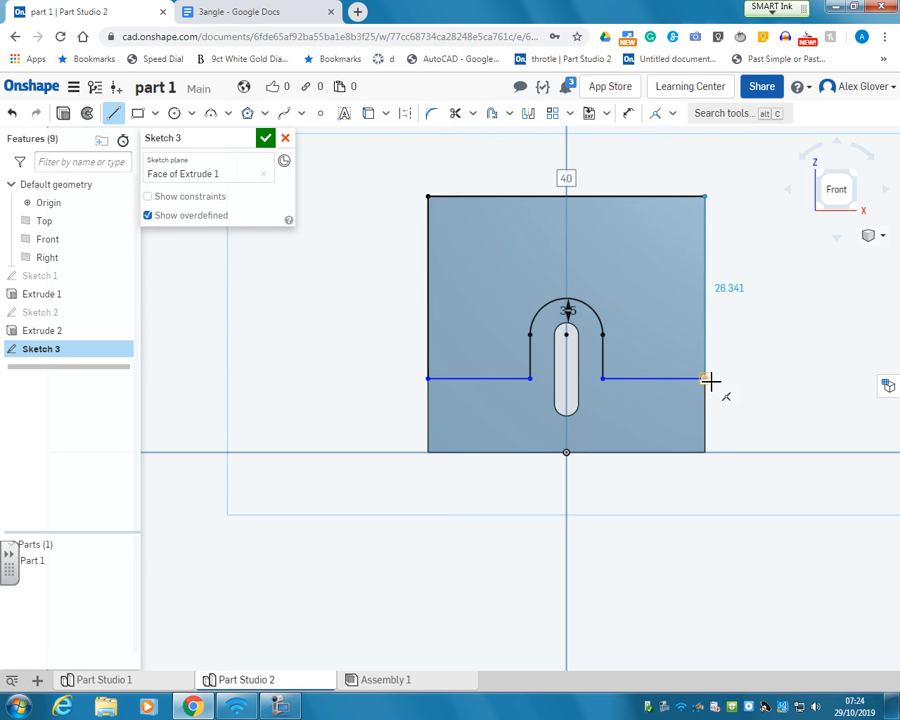
pyautogui.moveTo(787, 368); pyautogui.dragTo(774, 364, button='right')
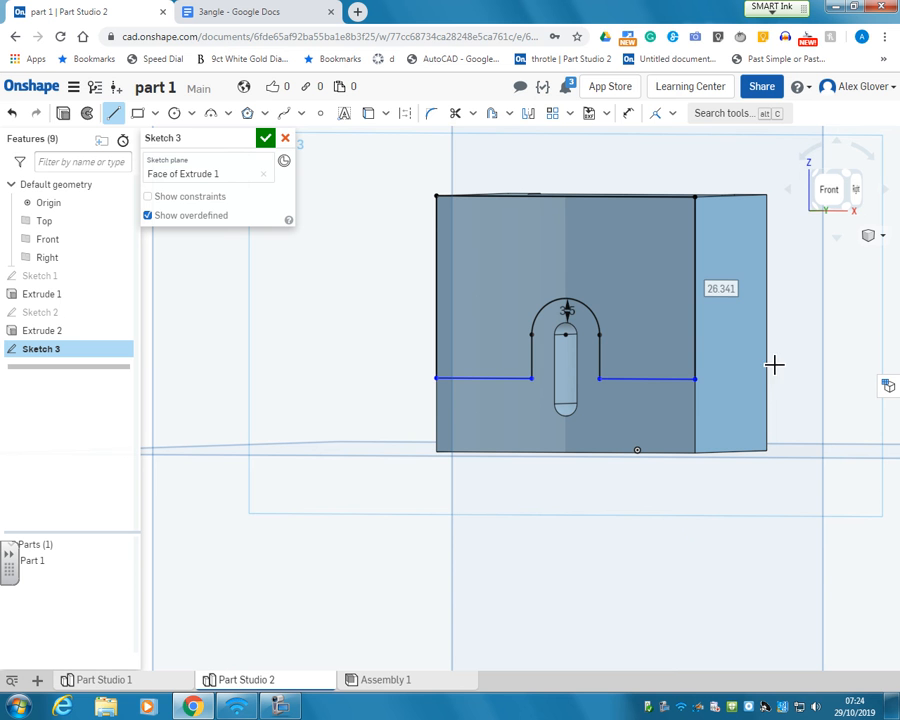
pyautogui.click(266, 139)
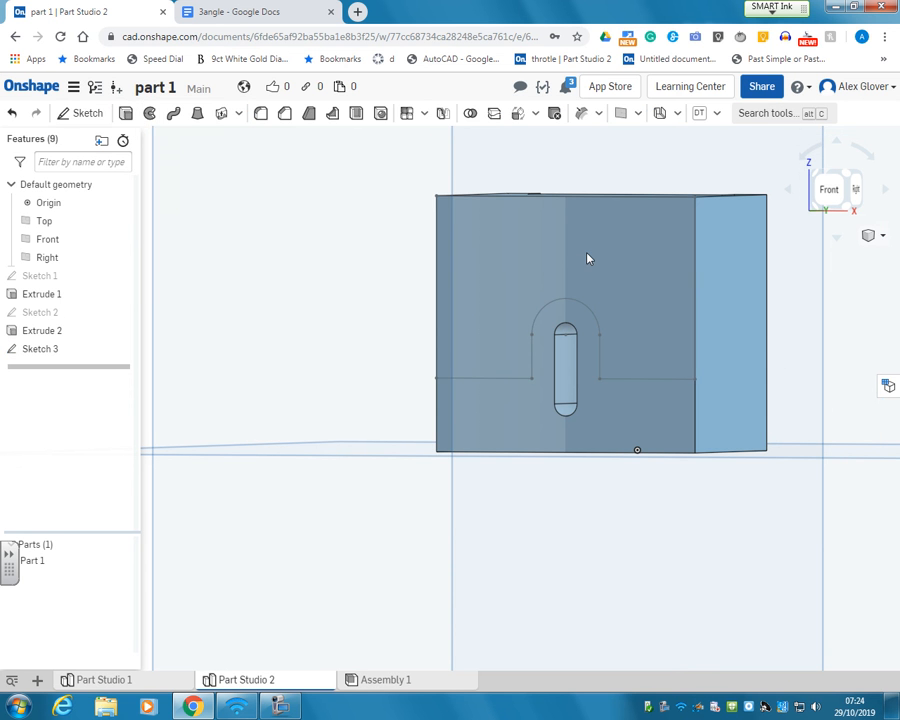
# - Cut away the closed region above and around the slot with a 19 mm deep blind Remove extrude
pyautogui.hotkey('shift', 'e')
pyautogui.click(512, 231)
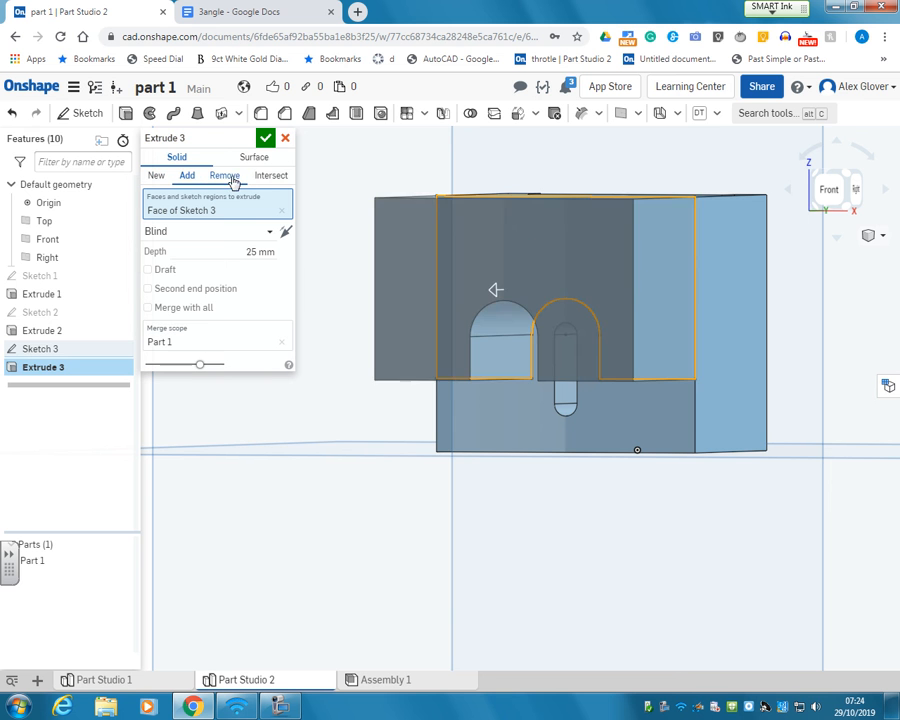
pyautogui.click(231, 179)
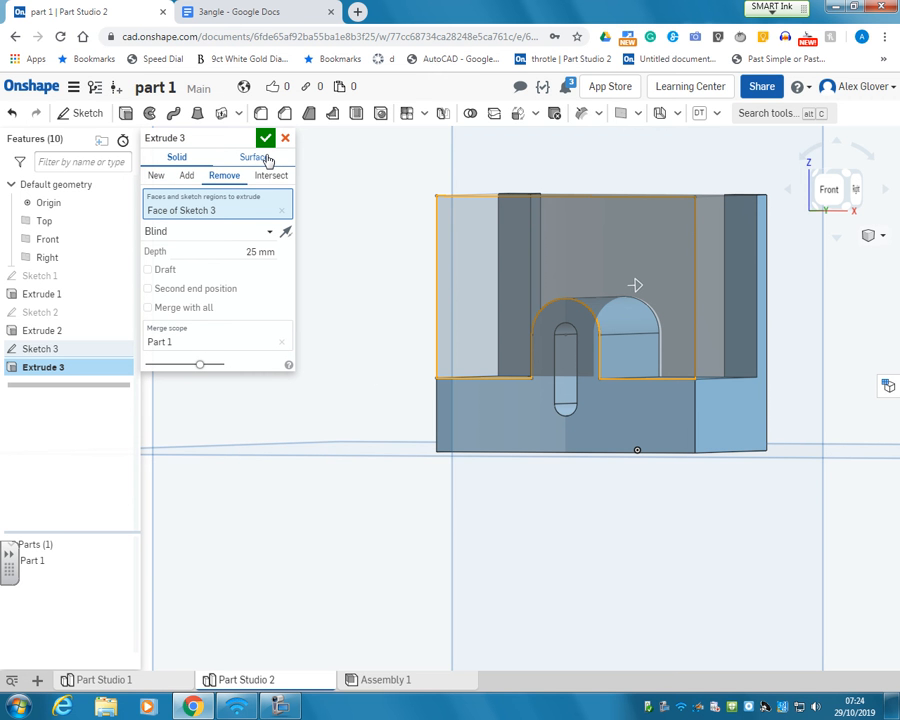
pyautogui.click(243, 251)
pyautogui.write('19')
pyautogui.press('Return')
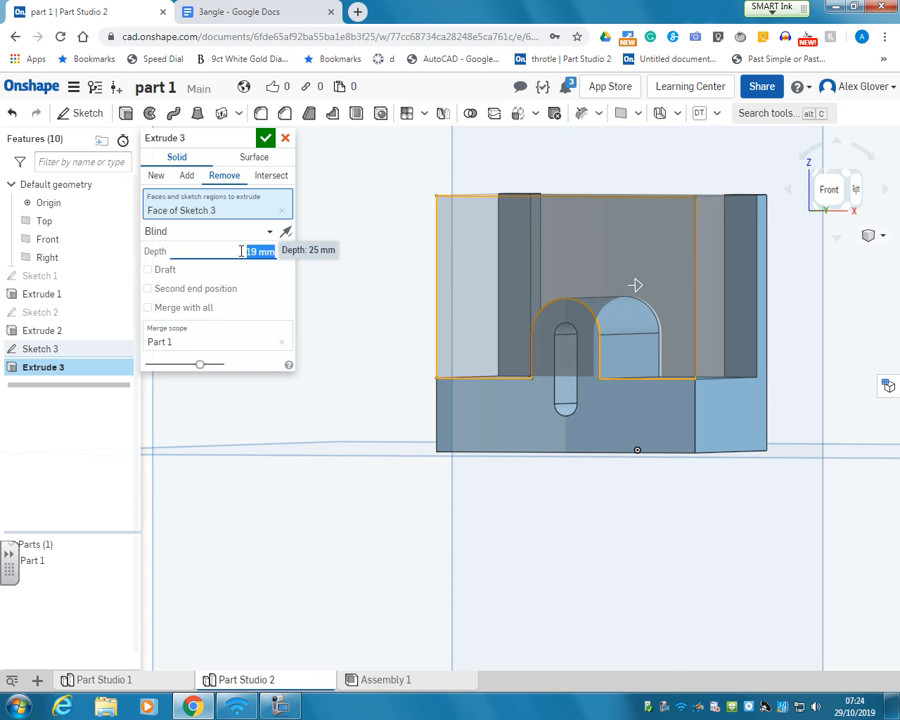
pyautogui.click(266, 140)
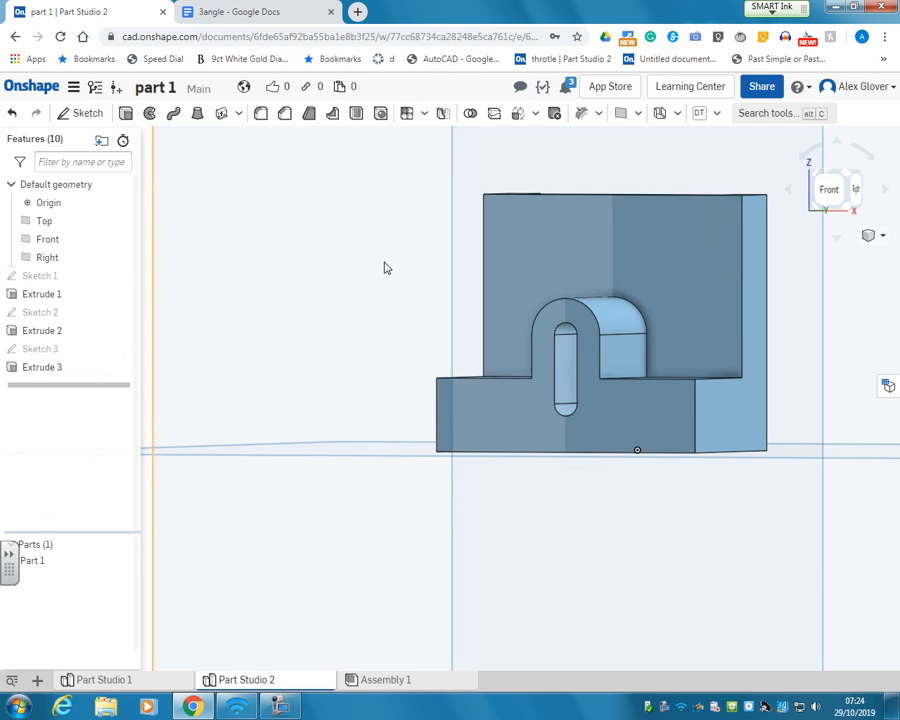
# - Start a new sketch on the block's front face around the slot opening
pyautogui.moveTo(384, 267); pyautogui.dragTo(383, 285, button='right')
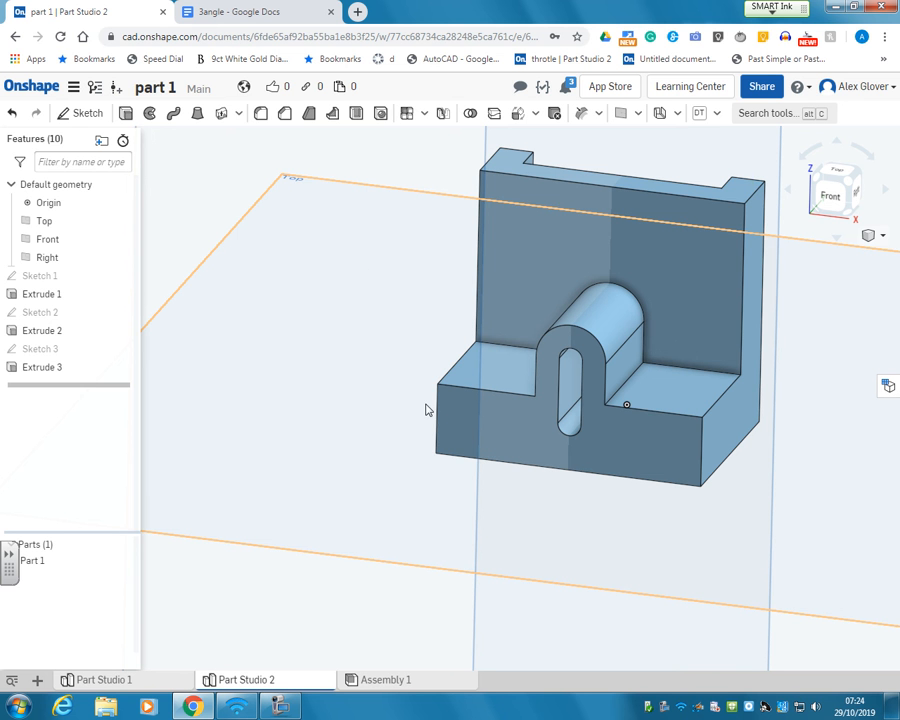
pyautogui.click(84, 113)
pyautogui.click(480, 428)
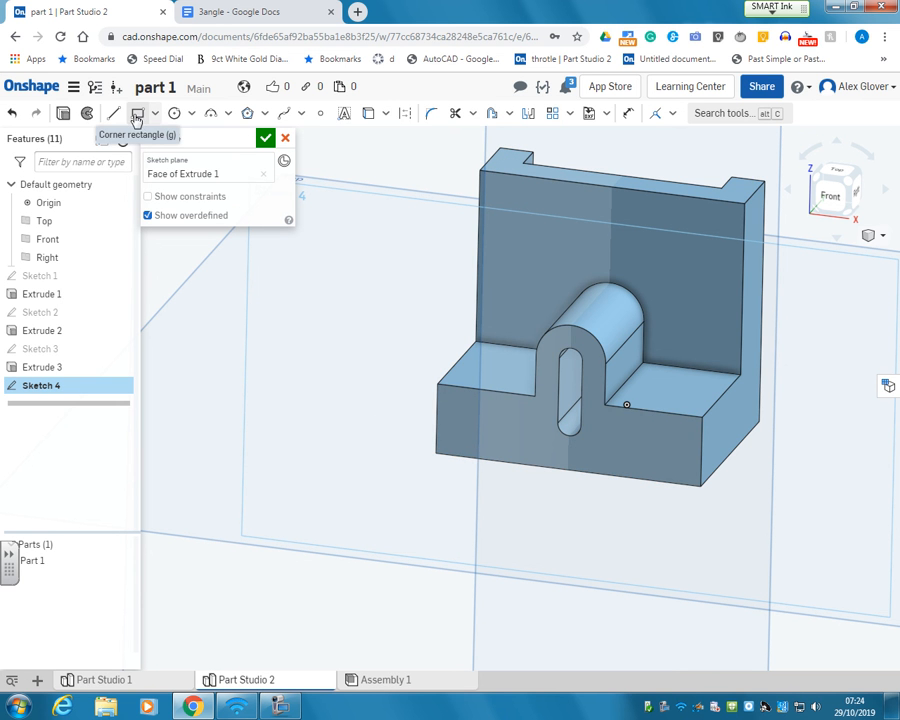
# - Offset the slot's lower arc outward by 7 mm
pyautogui.click(114, 113)
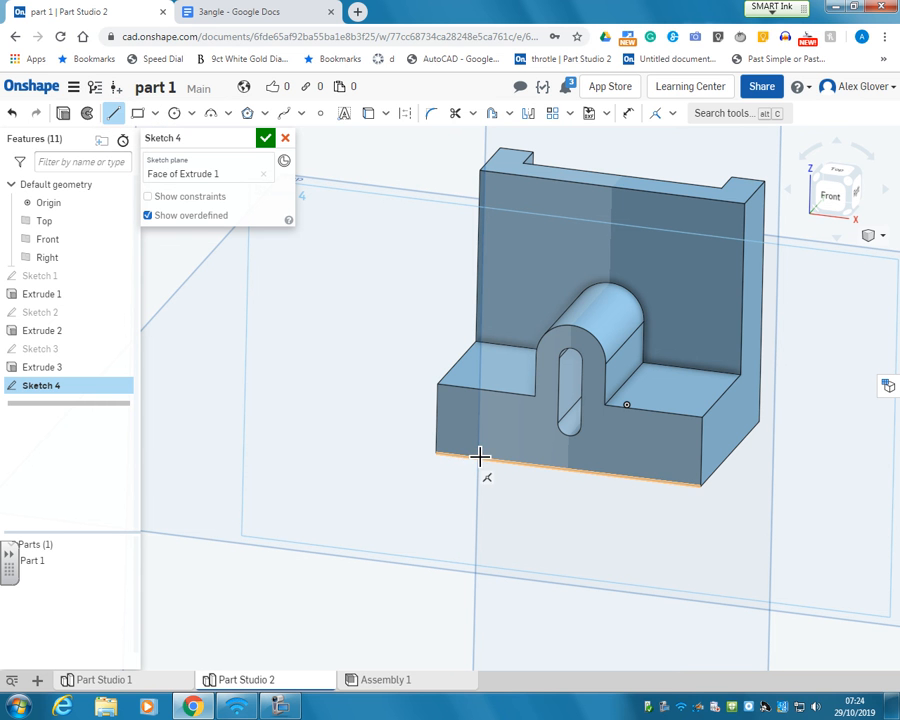
pyautogui.click(509, 114)
pyautogui.click(516, 138)
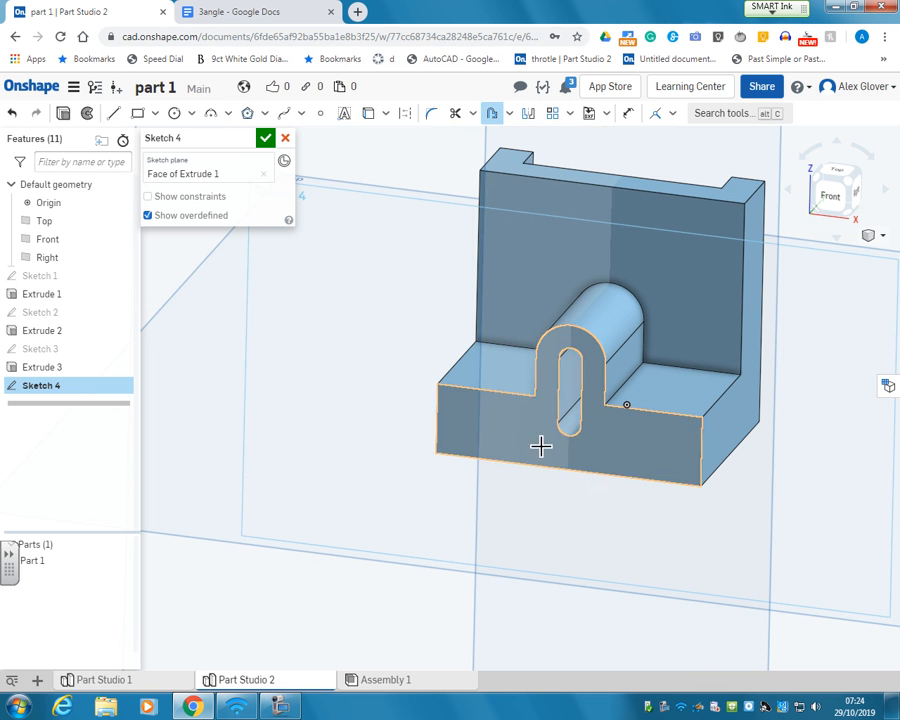
pyautogui.click(569, 441)
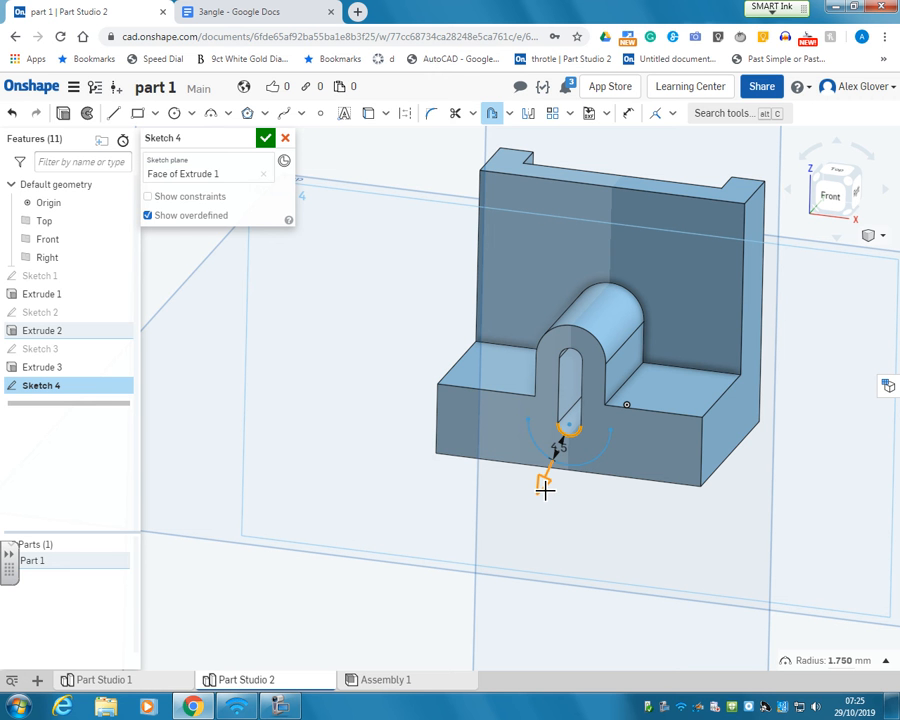
pyautogui.click(590, 524)
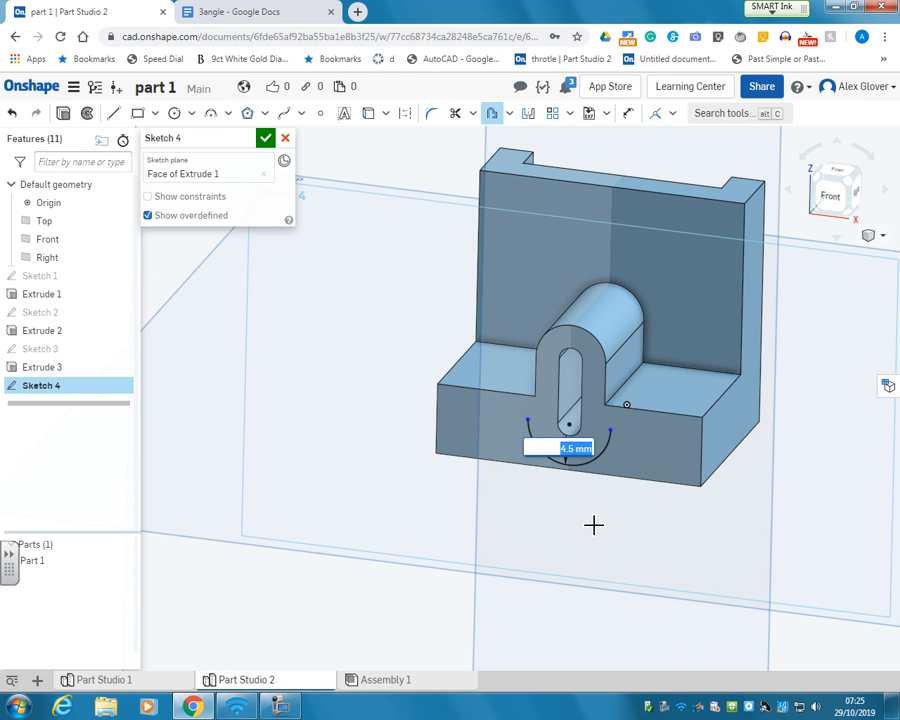
pyautogui.write('7')
pyautogui.press('Return')
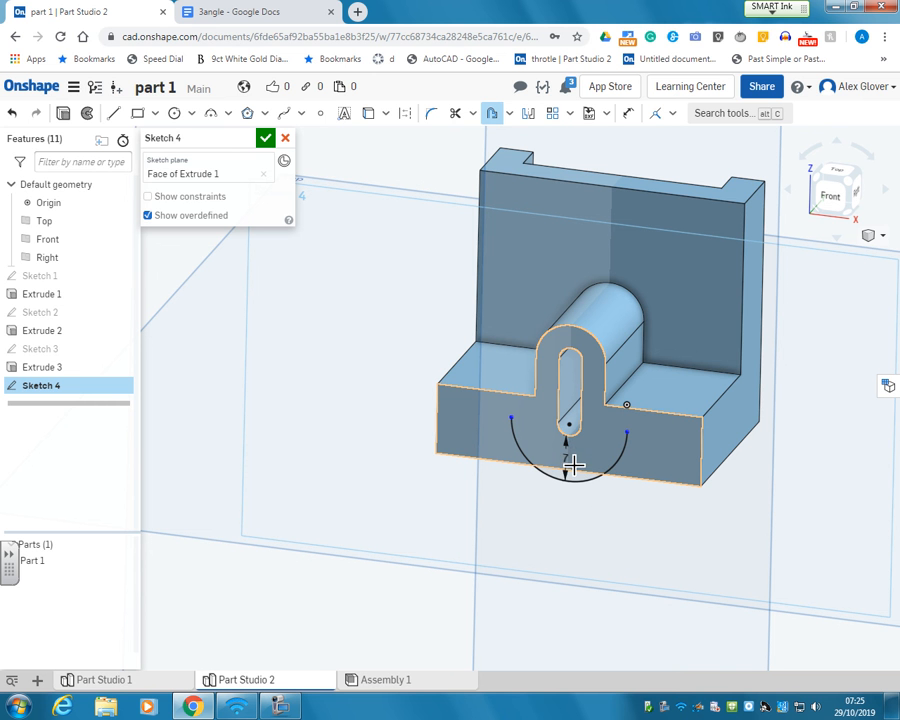
# - Set the arc's offset distance to 3.5 mm and finish the sketch
pyautogui.doubleClick(567, 458)
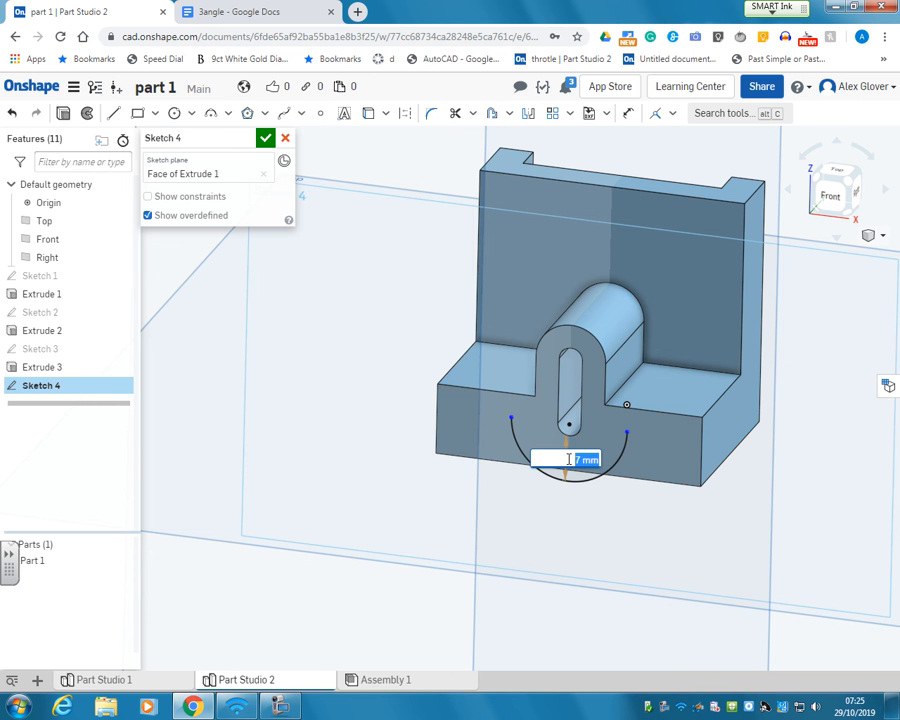
pyautogui.write('3.5')
pyautogui.press('Return')
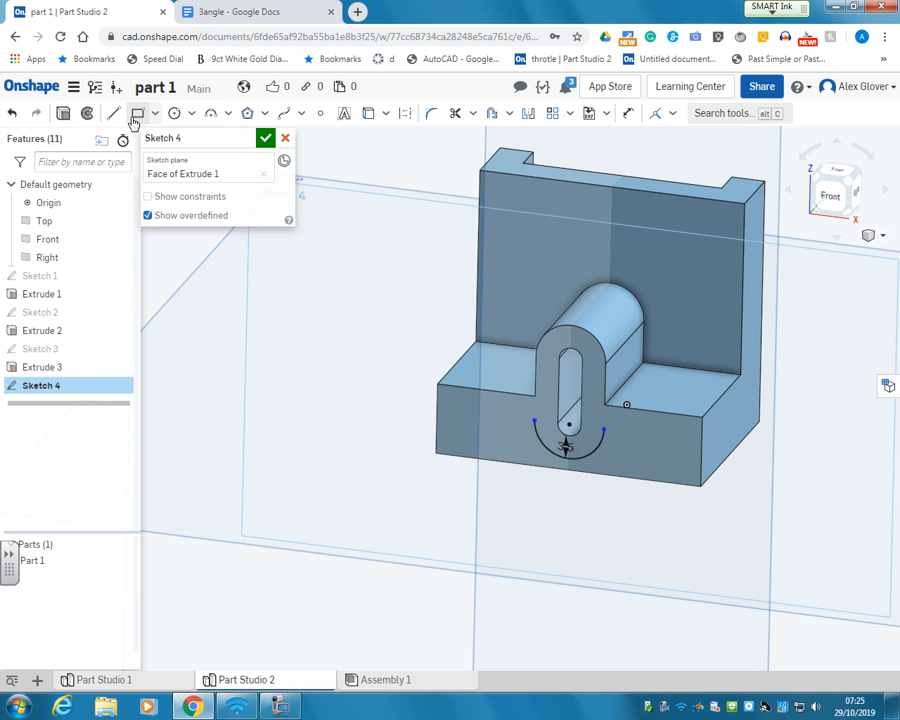
pyautogui.click(113, 113)
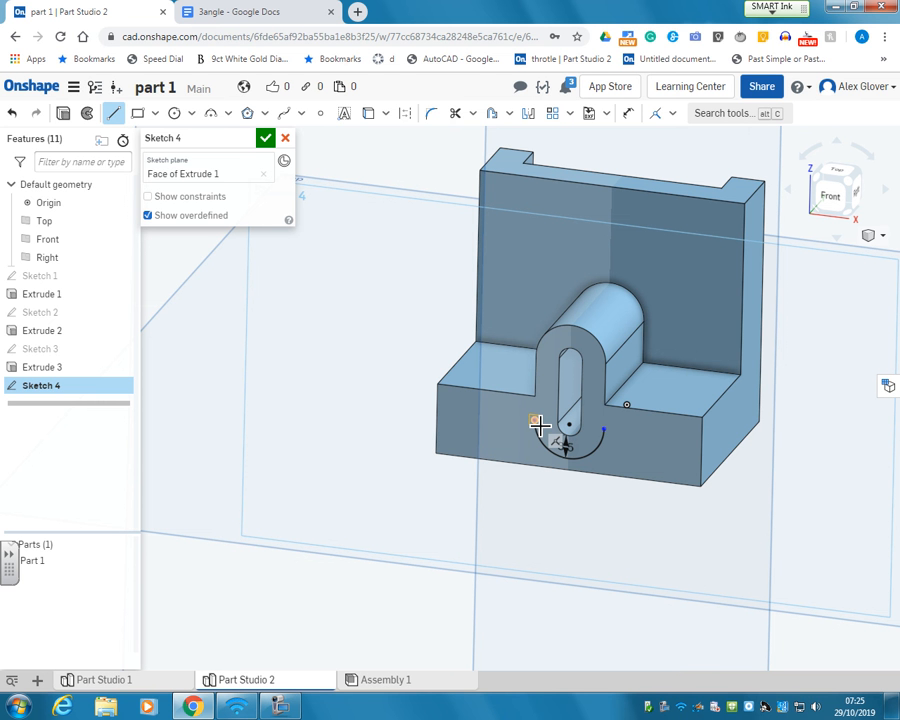
pyautogui.click(265, 139)
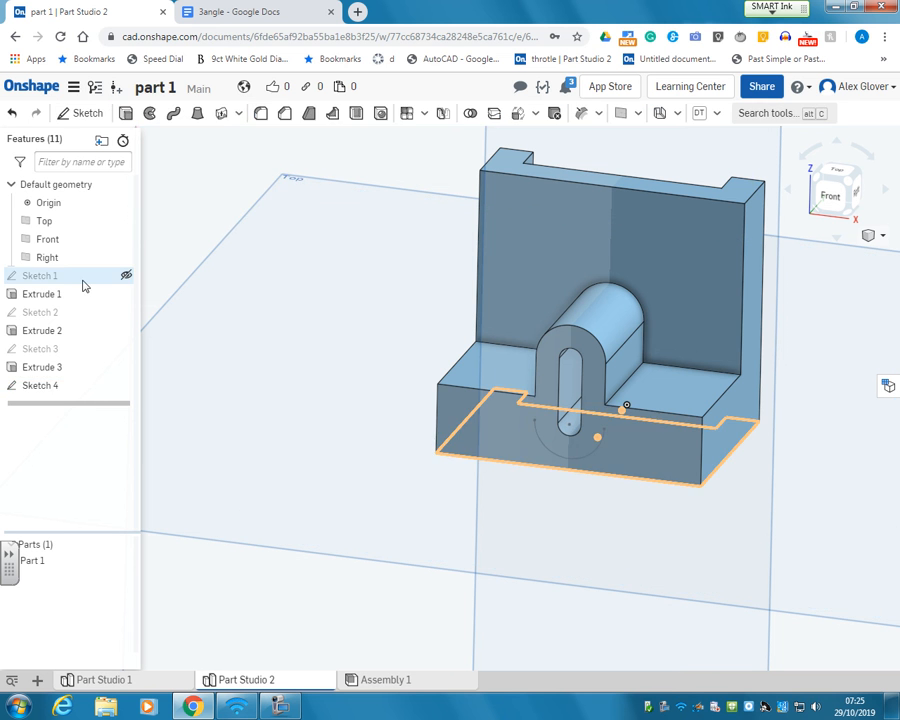
# - Edit the slot's sketch to set its arc diameter to 7 mm, and finish the sketch
pyautogui.doubleClick(64, 314)
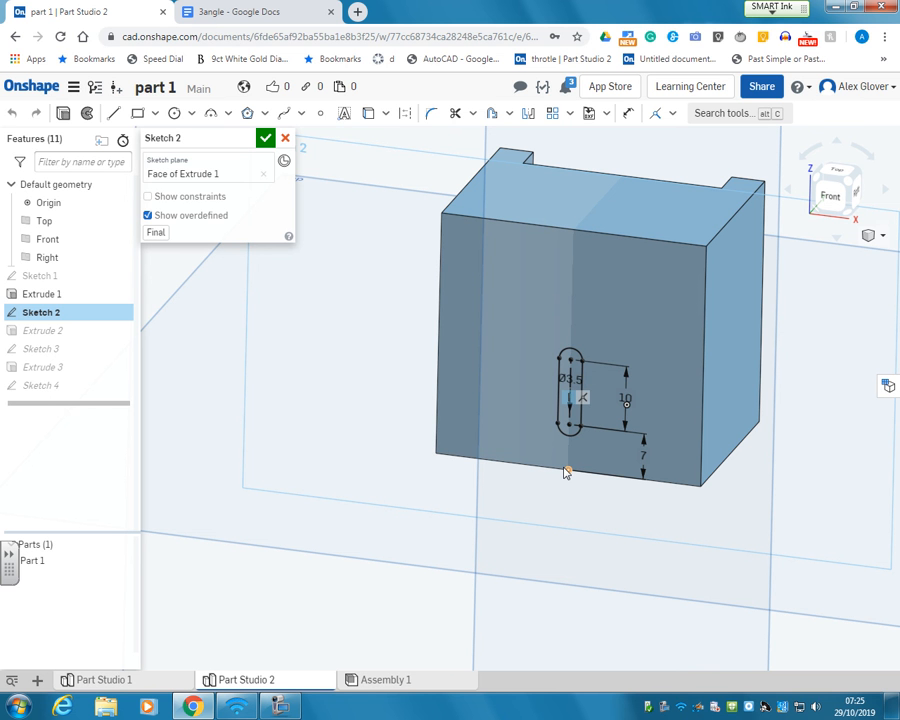
pyautogui.doubleClick(571, 377)
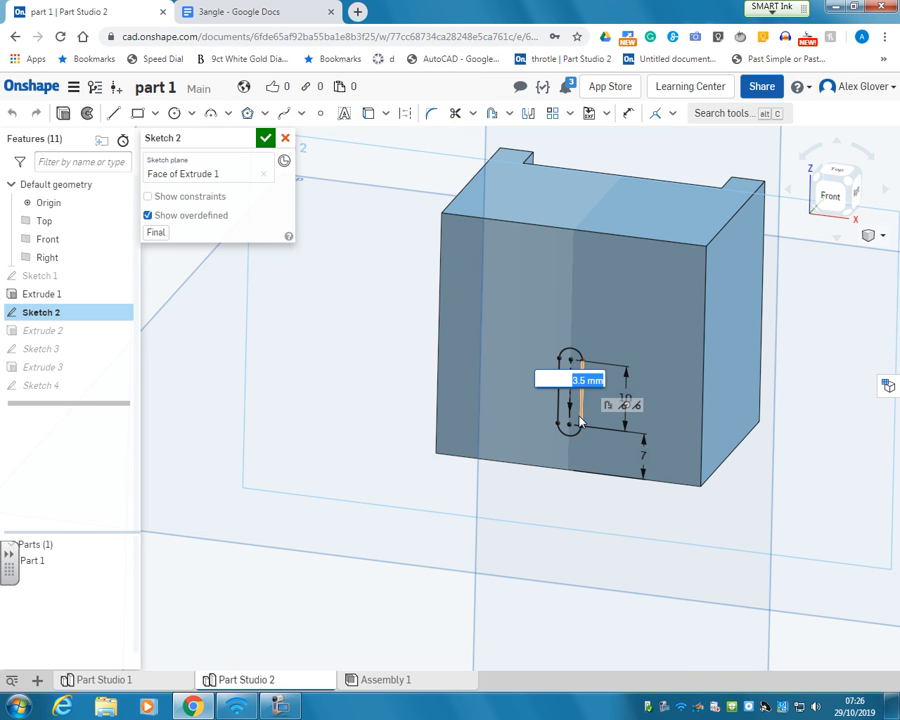
pyautogui.write('7')
pyautogui.press('Return')
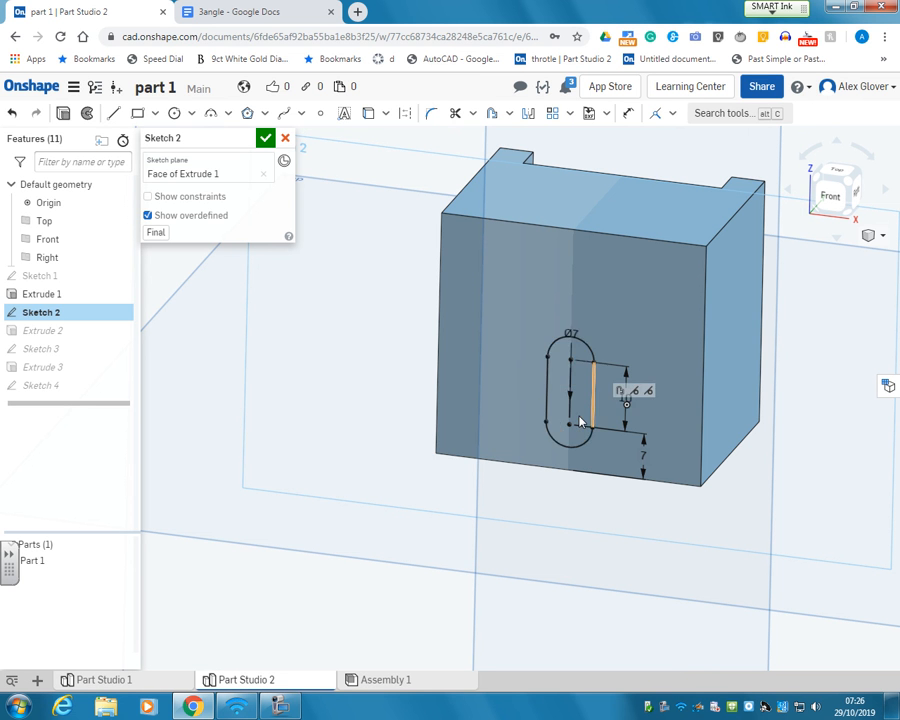
pyautogui.click(265, 137)
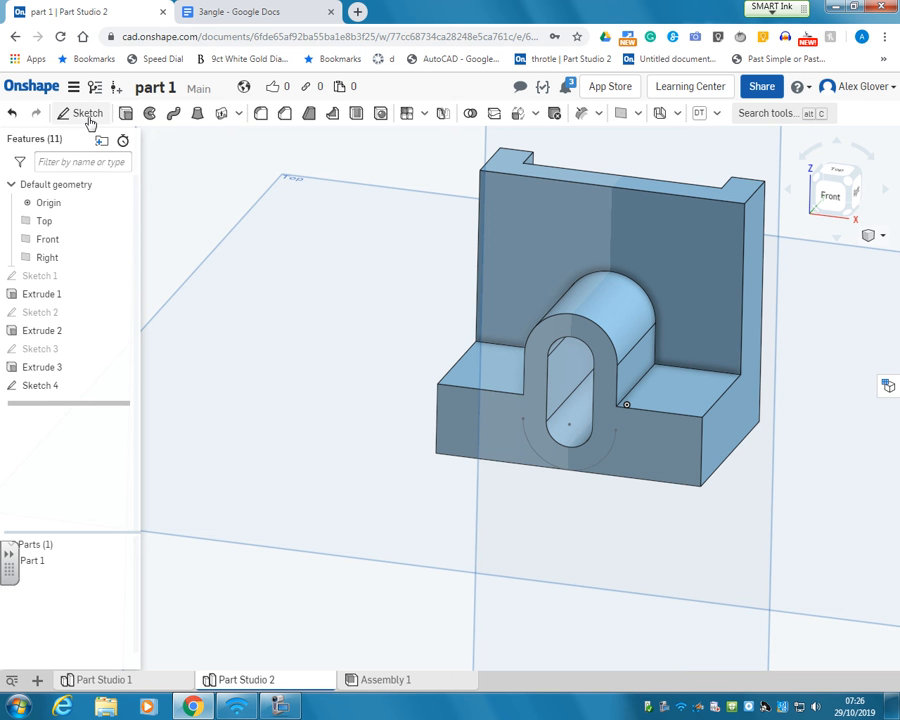
# - Reopen Sketch 4 and join the arc's ends with about 8 mm horizontal lines, 7 mm verticals and a line along the bottom edge
pyautogui.doubleClick(70, 388)
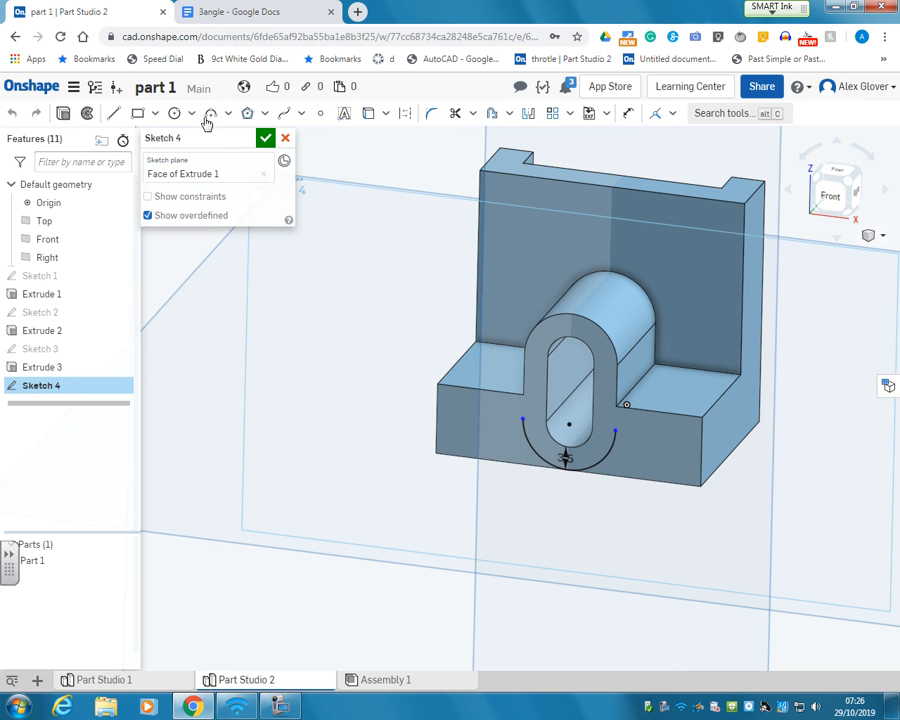
pyautogui.click(113, 112)
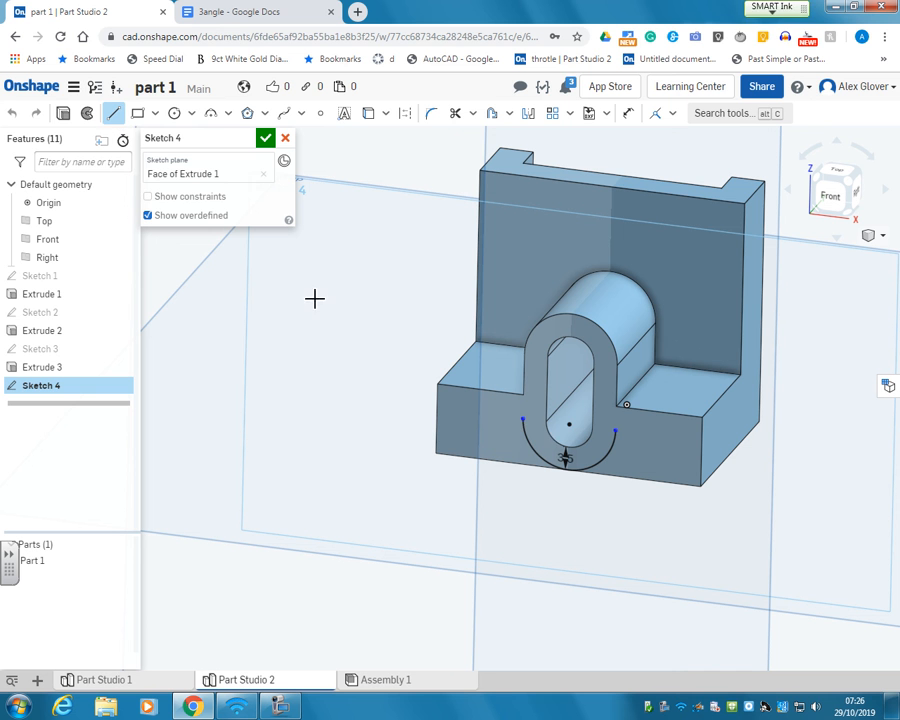
pyautogui.click(523, 419)
pyautogui.click(470, 413)
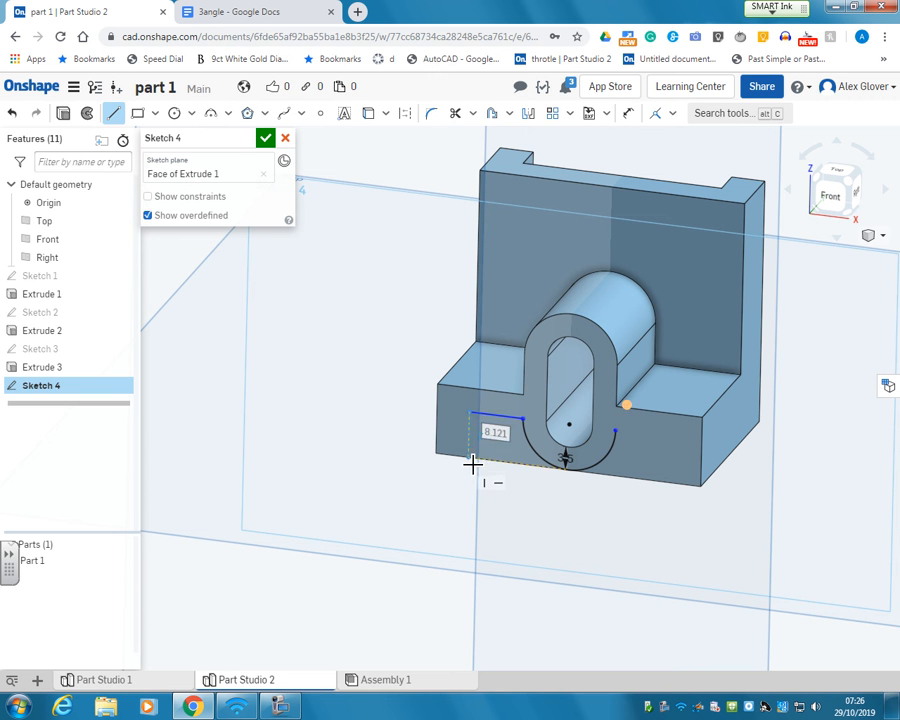
pyautogui.click(471, 456)
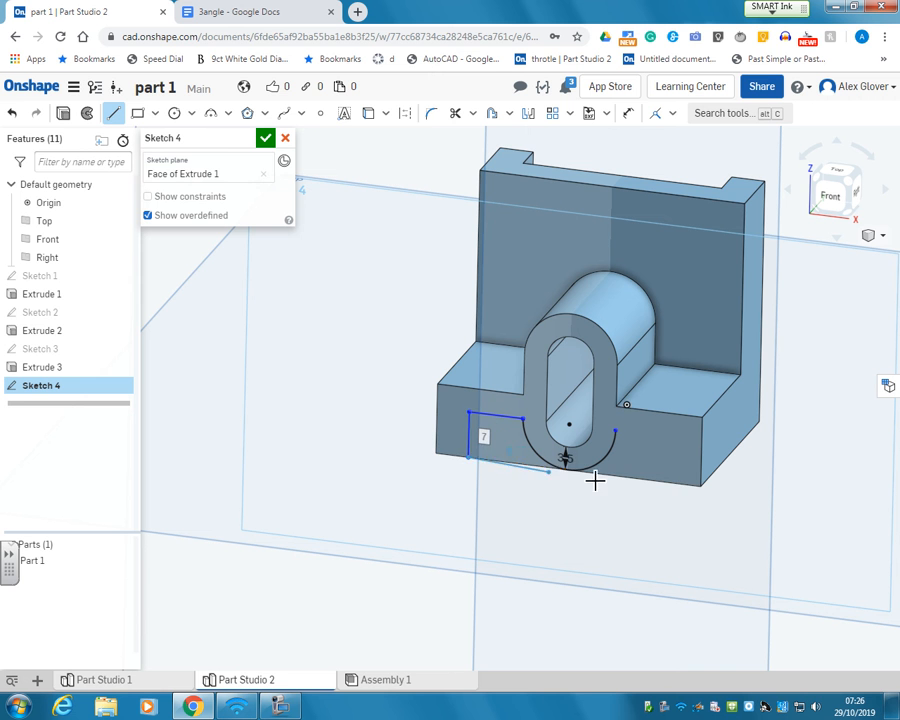
pyautogui.click(670, 437)
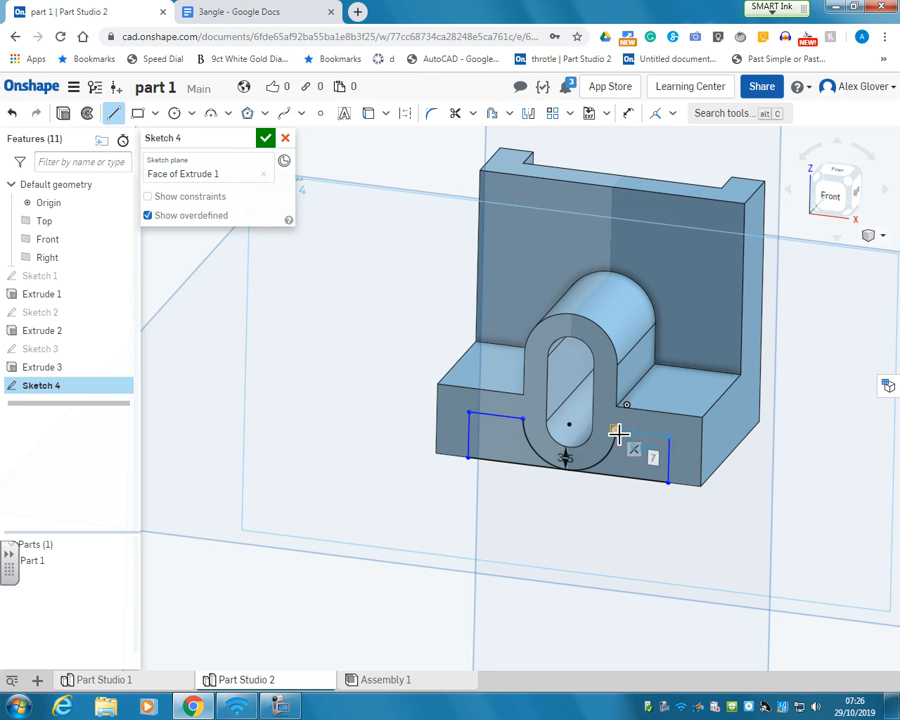
pyautogui.click(615, 431)
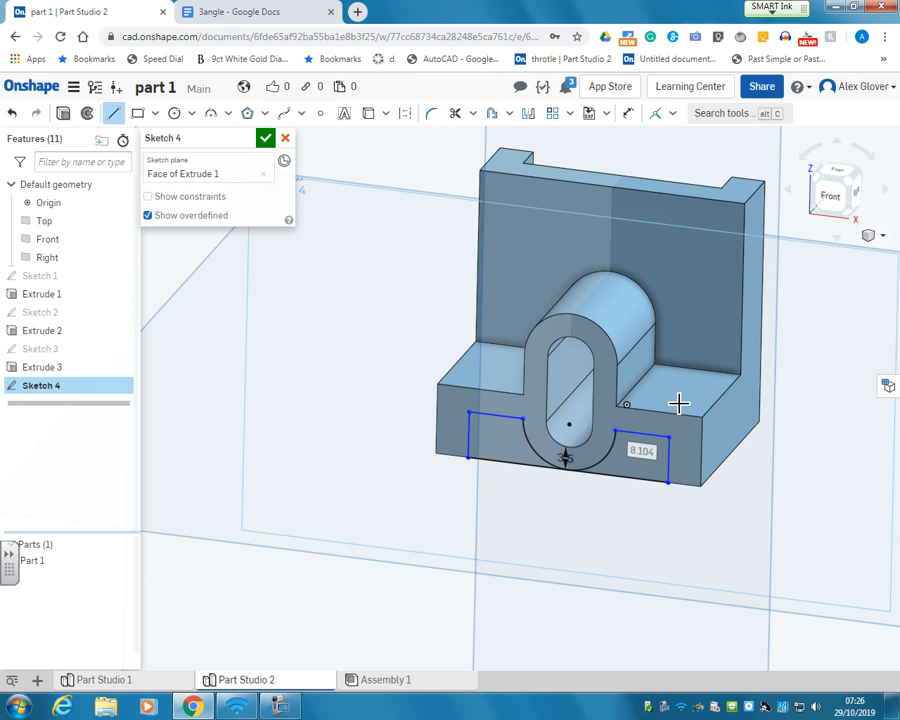
# - Dimension the profile's right vertical line 5 mm from the block's right side edge
pyautogui.click(628, 112)
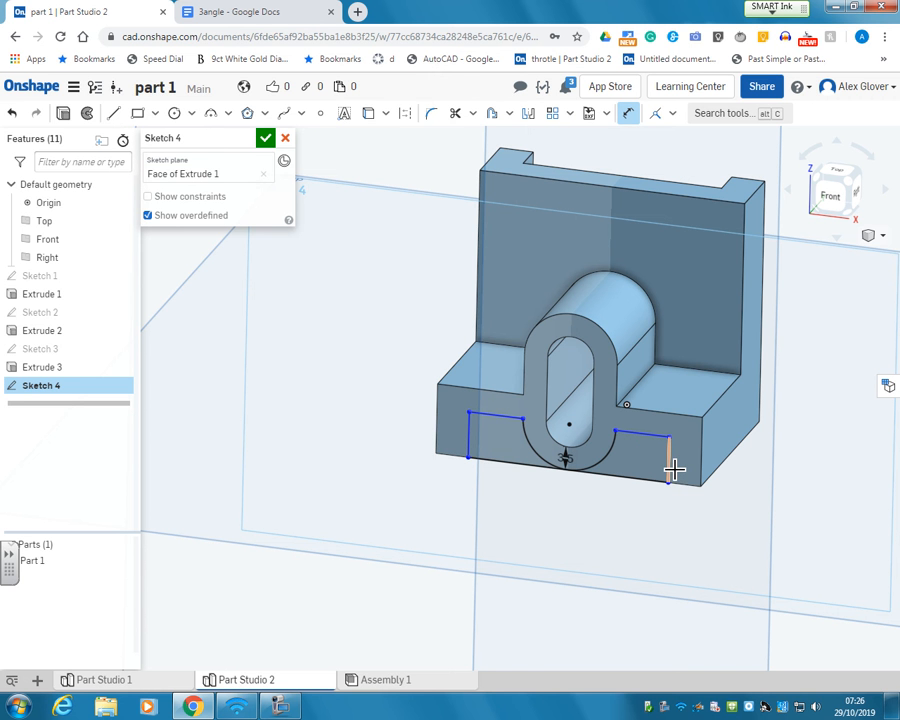
pyautogui.click(672, 469)
pyautogui.click(702, 467)
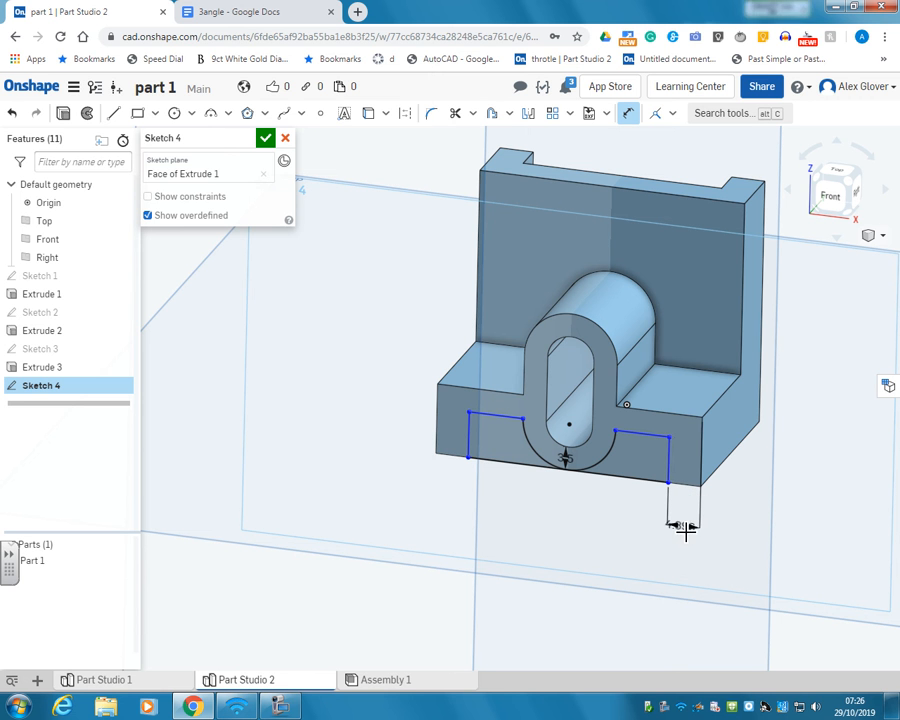
pyautogui.click(684, 527)
pyautogui.write('6')
pyautogui.press('Return')
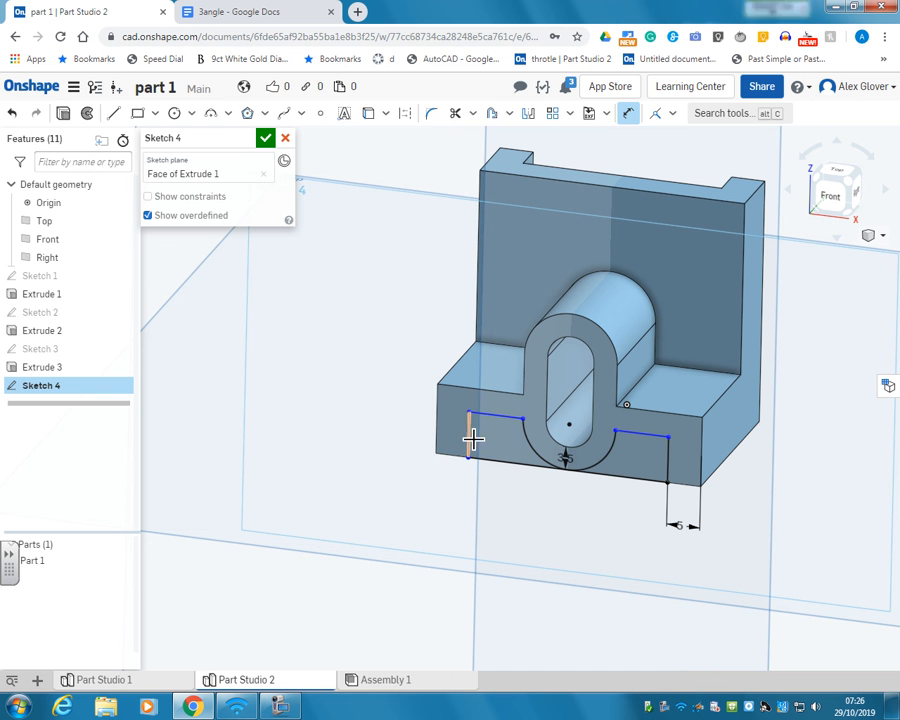
# - Dimension the profile's left vertical line 5 mm from the block's left side edge and finish the sketch
pyautogui.click(443, 428)
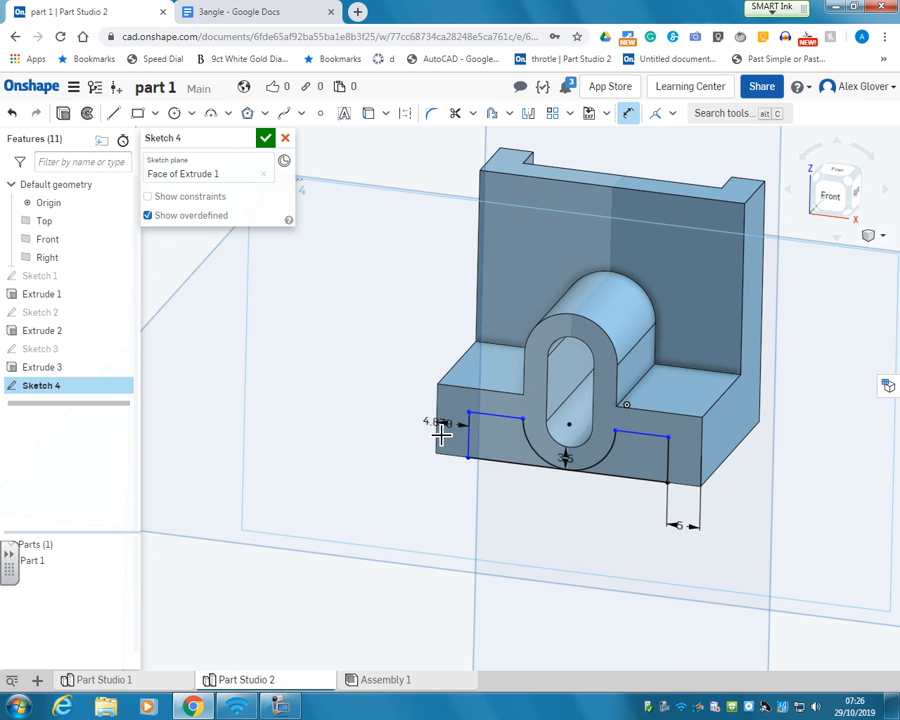
pyautogui.click(425, 485)
pyautogui.write('5')
pyautogui.press('Return')
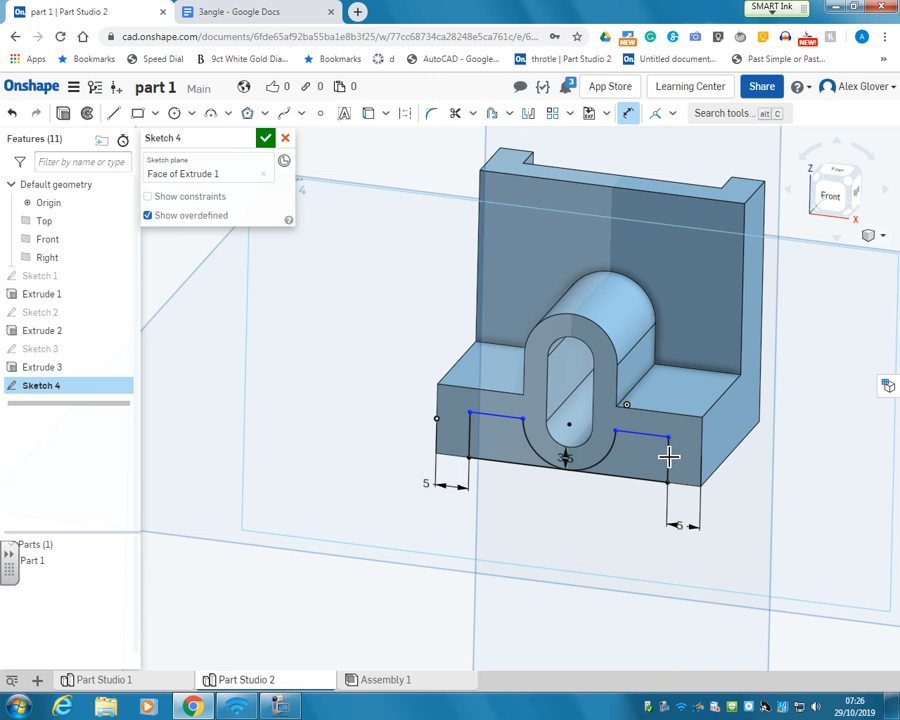
pyautogui.click(266, 141)
# - Extrude the two Sketch 4 regions beside the arc as a Remove cut, Through all
pyautogui.click(123, 113)
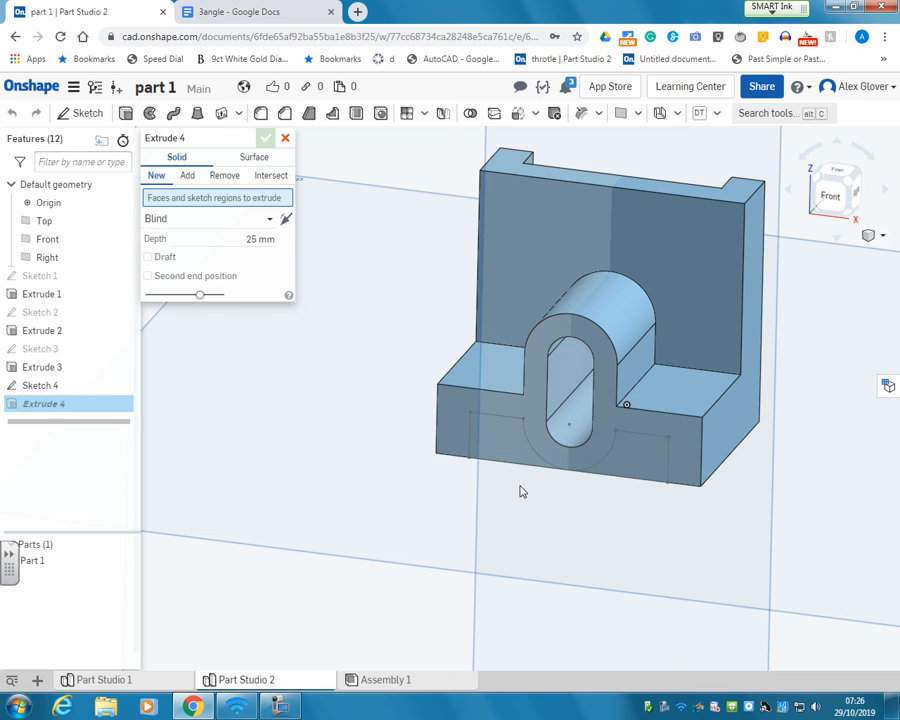
pyautogui.click(496, 437)
pyautogui.click(639, 457)
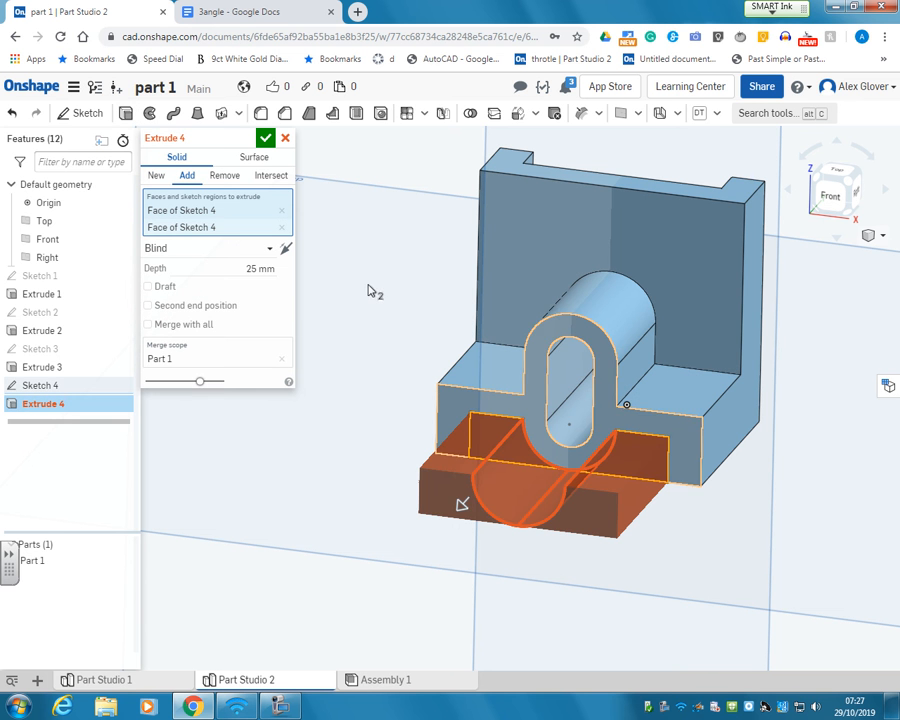
pyautogui.click(228, 176)
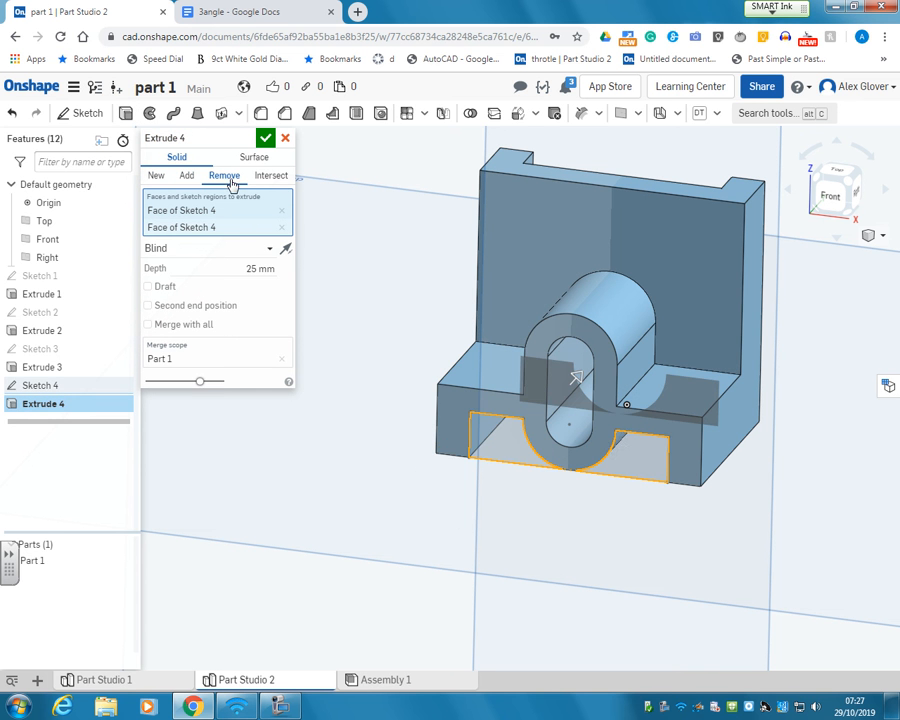
pyautogui.click(193, 252)
pyautogui.click(205, 382)
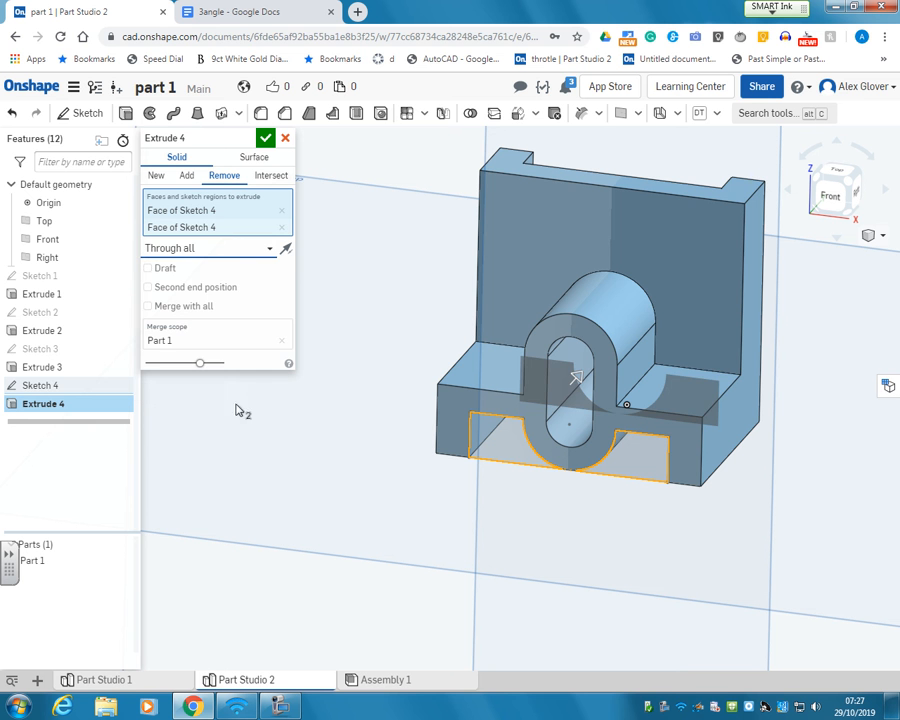
pyautogui.click(265, 137)
pyautogui.moveTo(337, 368)
pyautogui.mouseDown(button='right')
pyautogui.moveTo(356, 333)
pyautogui.moveTo(366, 353)
pyautogui.moveTo(311, 370)
pyautogui.moveTo(325, 378)
pyautogui.mouseUp(button='right')
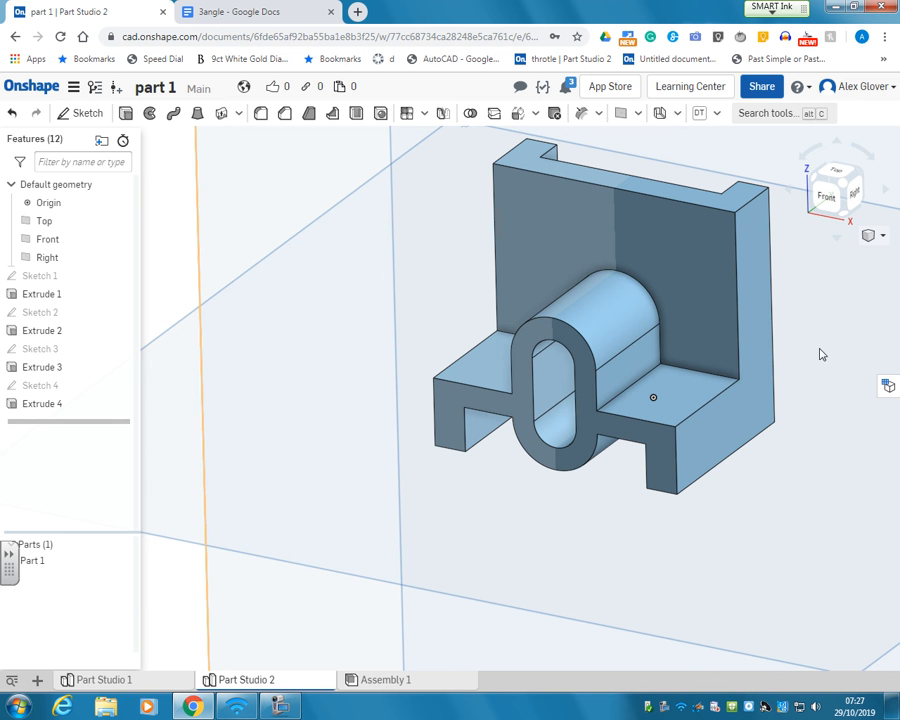
# - Look at the part from the Right view and start a new sketch on the Right plane
pyautogui.moveTo(820, 354); pyautogui.dragTo(757, 341, button='right')
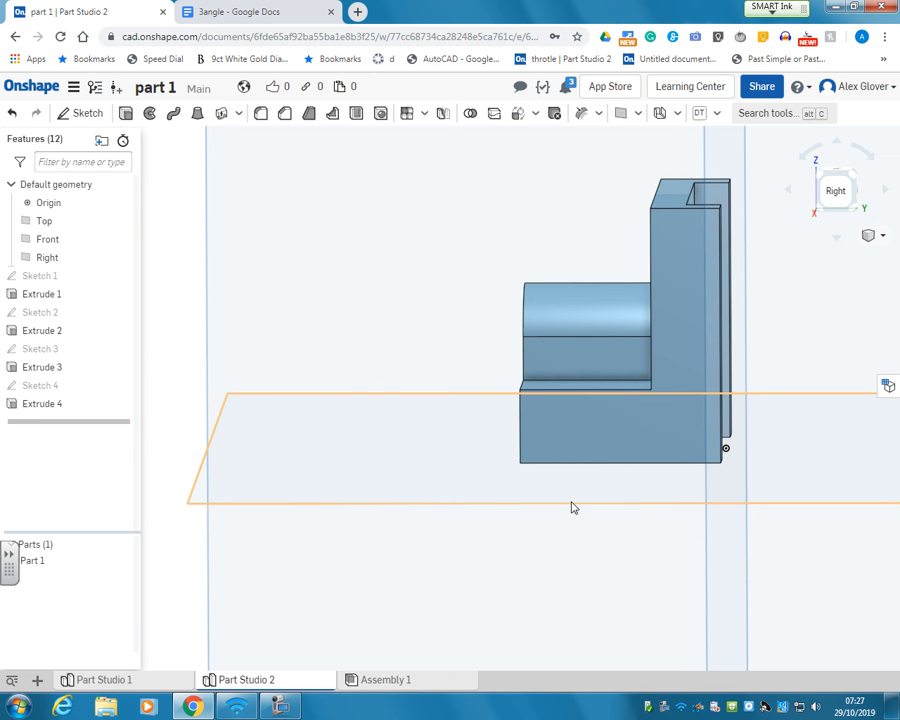
pyautogui.click(838, 191)
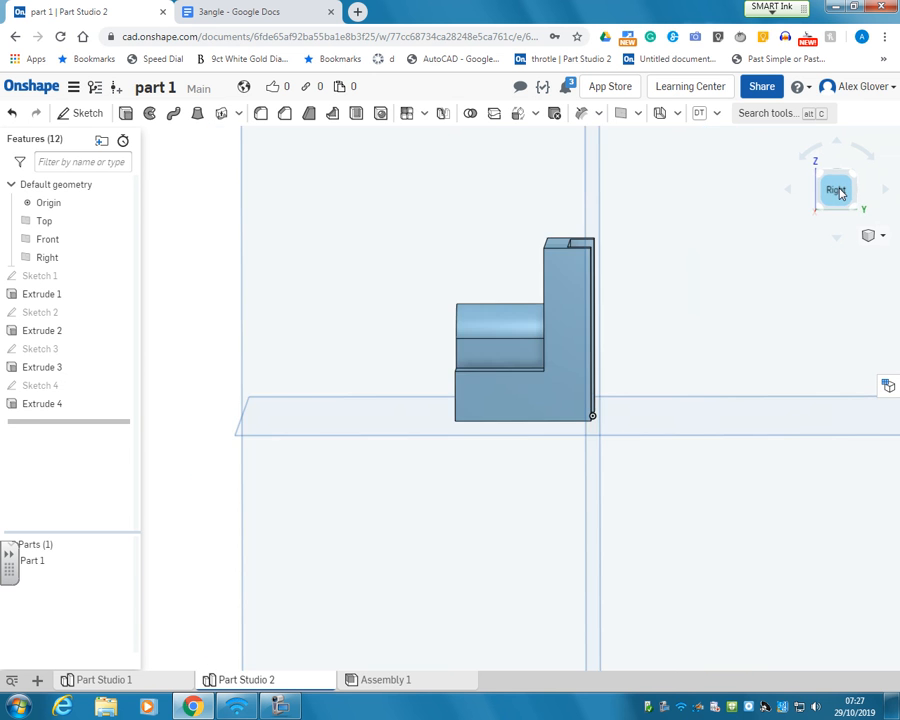
pyautogui.scroll(5, 477, 273)
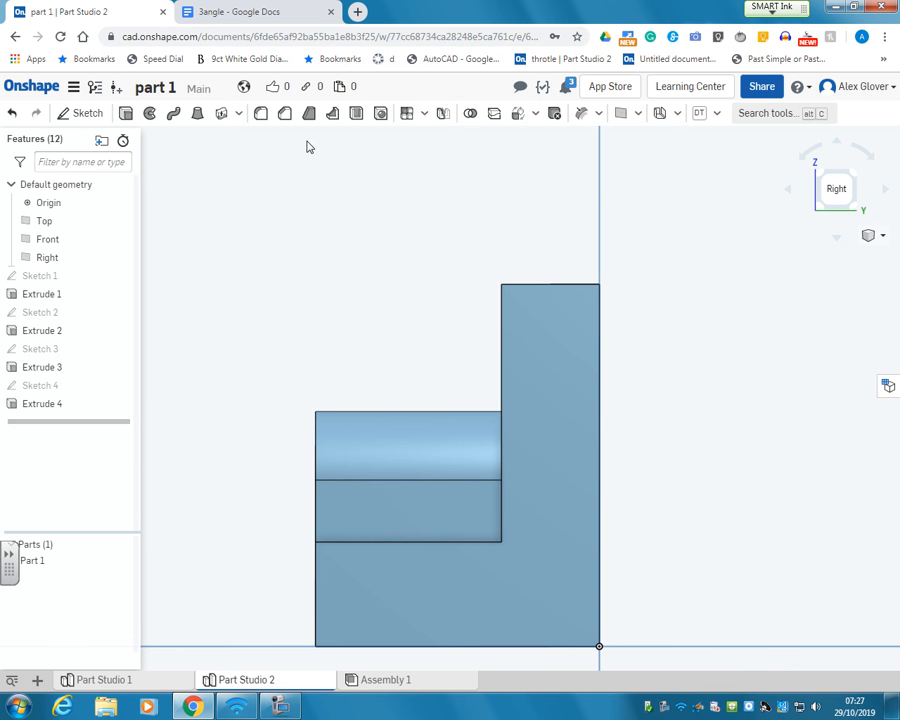
pyautogui.click(90, 114)
pyautogui.scroll(-6, 550, 237)
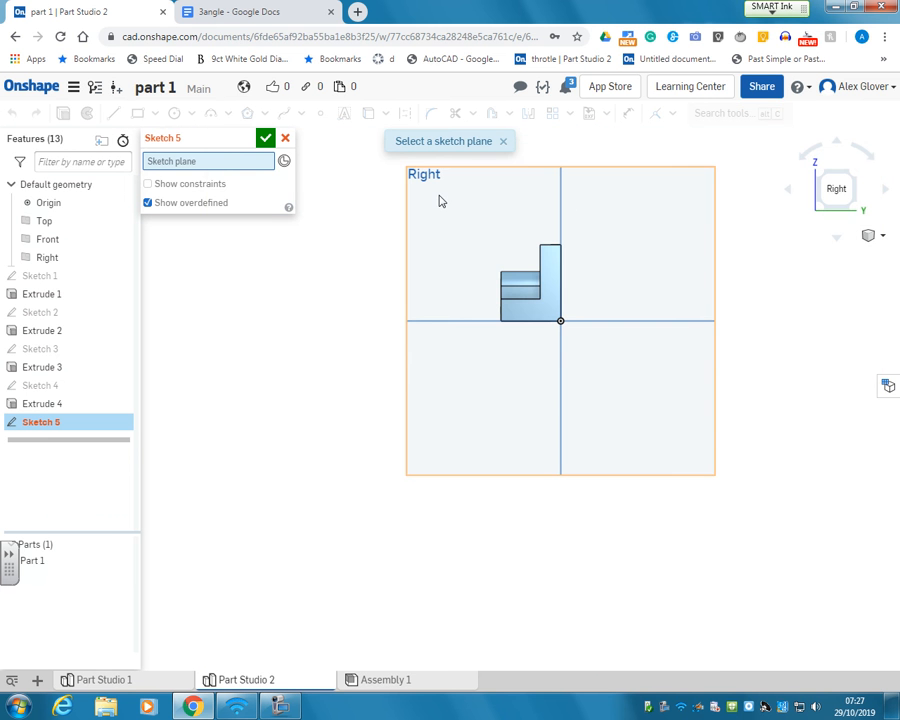
pyautogui.click(438, 201)
# - Project the upright wall's top edge and the rounded boss's top silhouette into the sketch as construction lines
pyautogui.scroll(4, 556, 176)
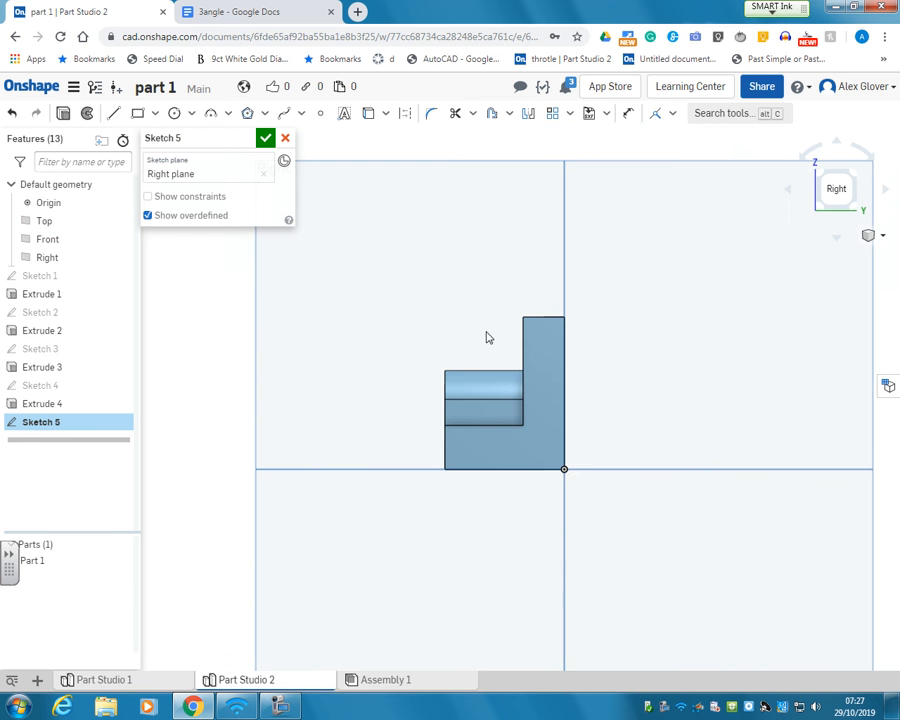
pyautogui.scroll(5, 489, 405)
pyautogui.scroll(2, 489, 405)
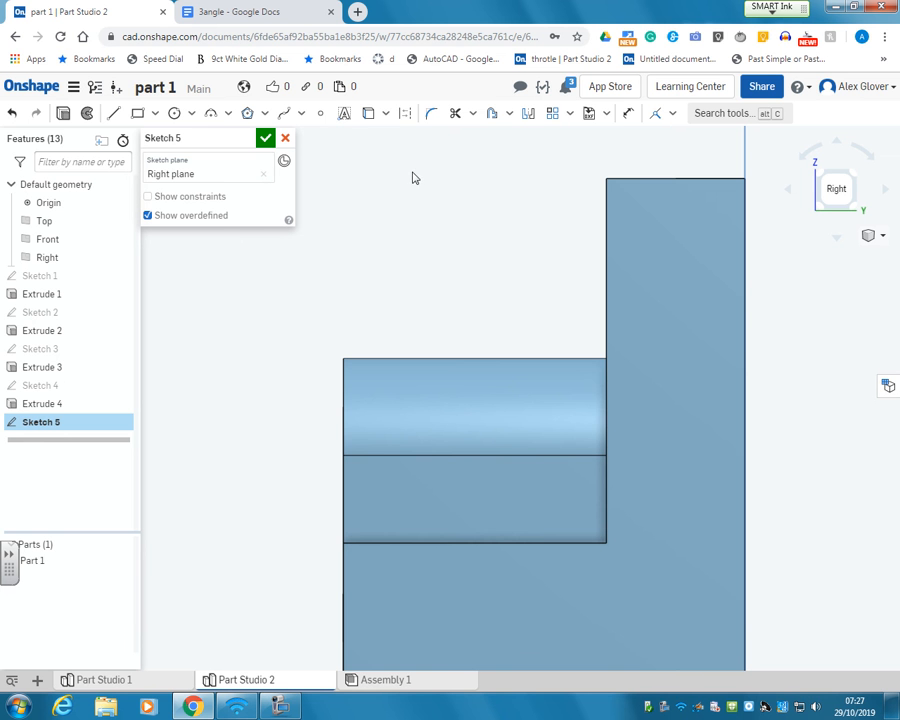
pyautogui.click(370, 114)
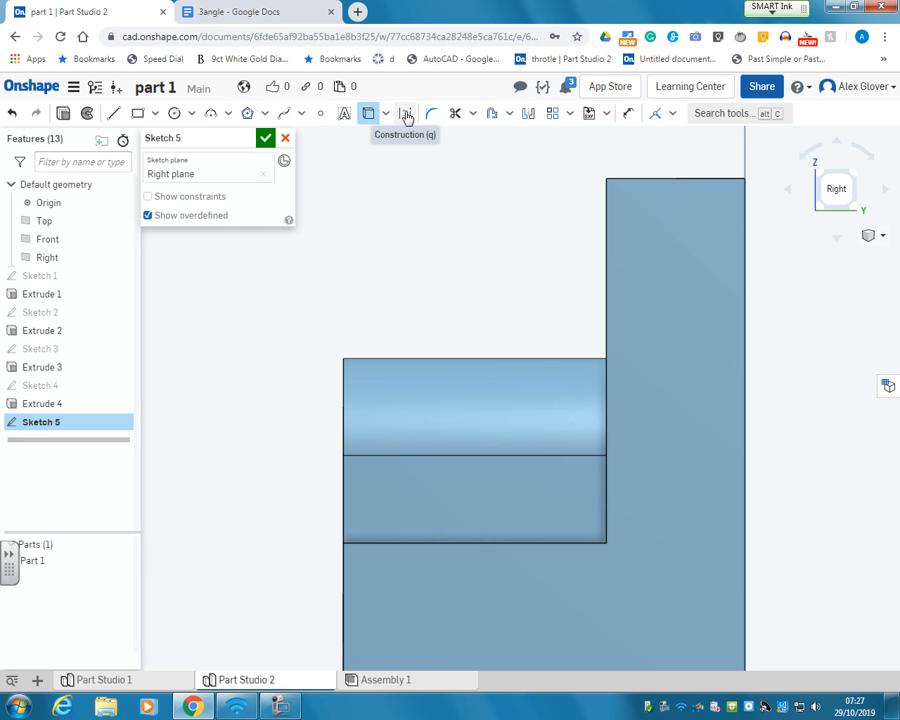
pyautogui.click(406, 115)
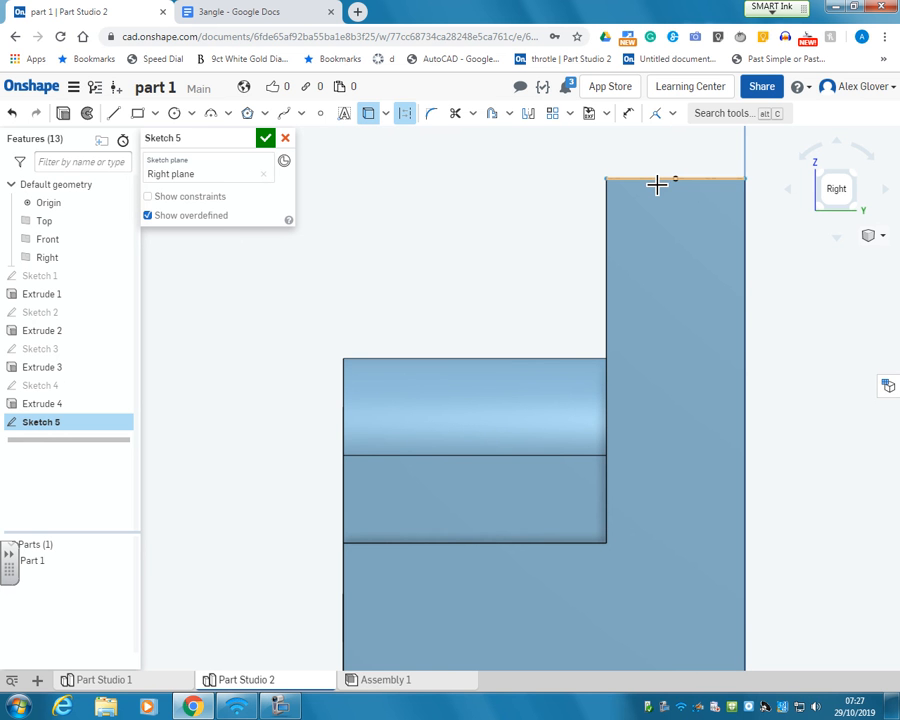
pyautogui.click(656, 183)
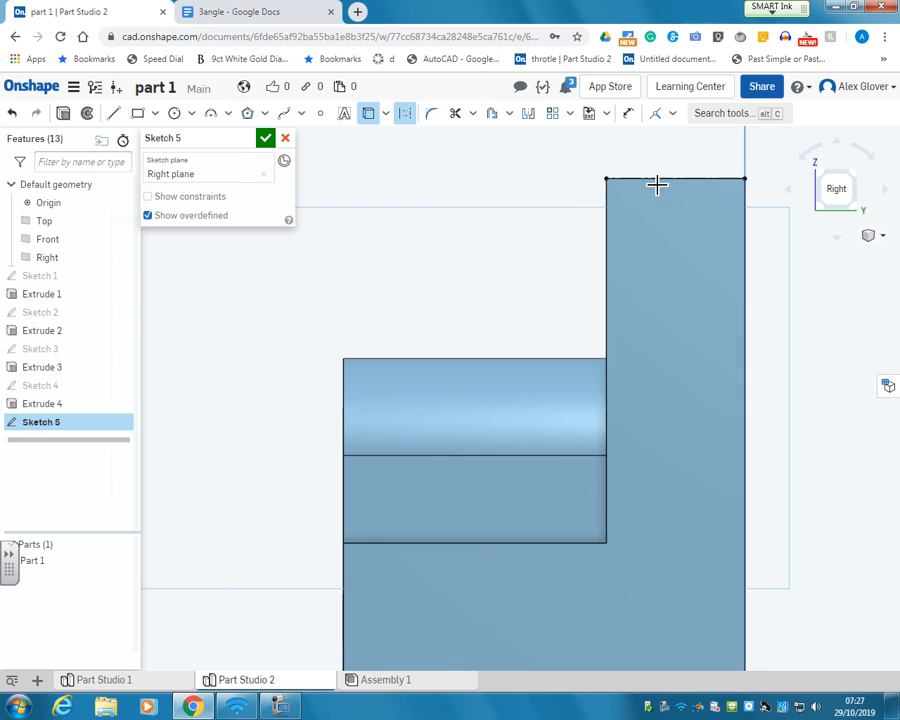
pyautogui.click(542, 364)
pyautogui.click(430, 455)
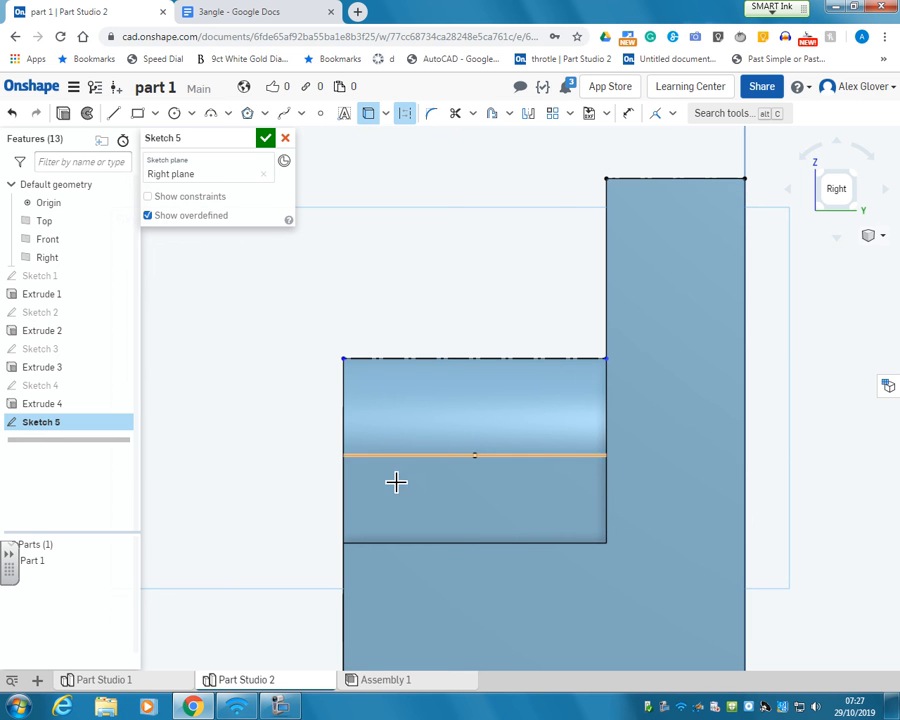
# - Draw a diagonal line about 21.7 mm long from the upright wall's top front corner to the boss's top line near its front end
pyautogui.click(113, 117)
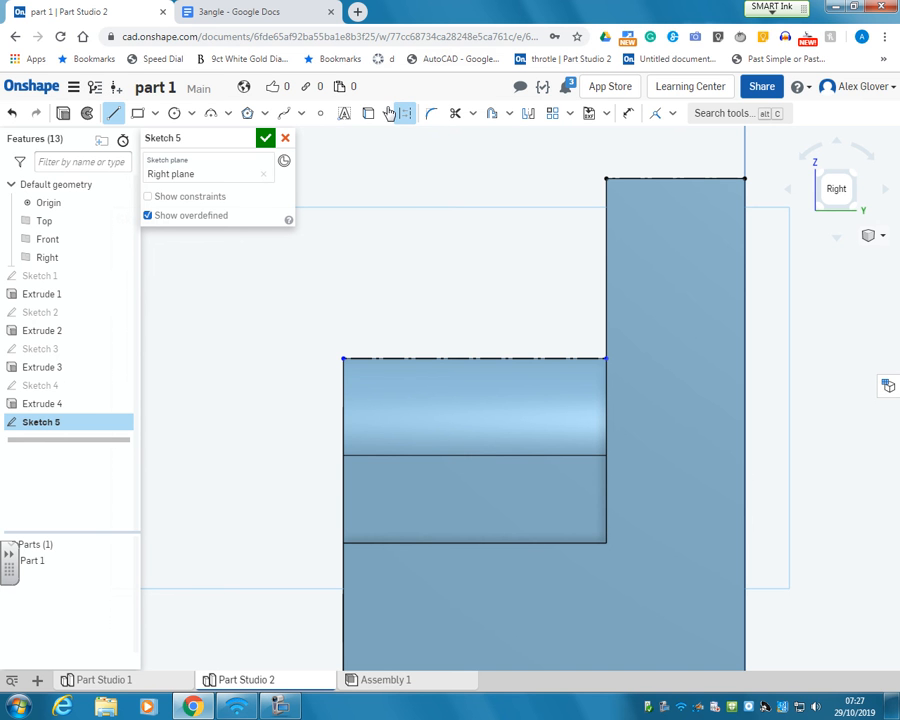
pyautogui.click(606, 181)
pyautogui.click(369, 358)
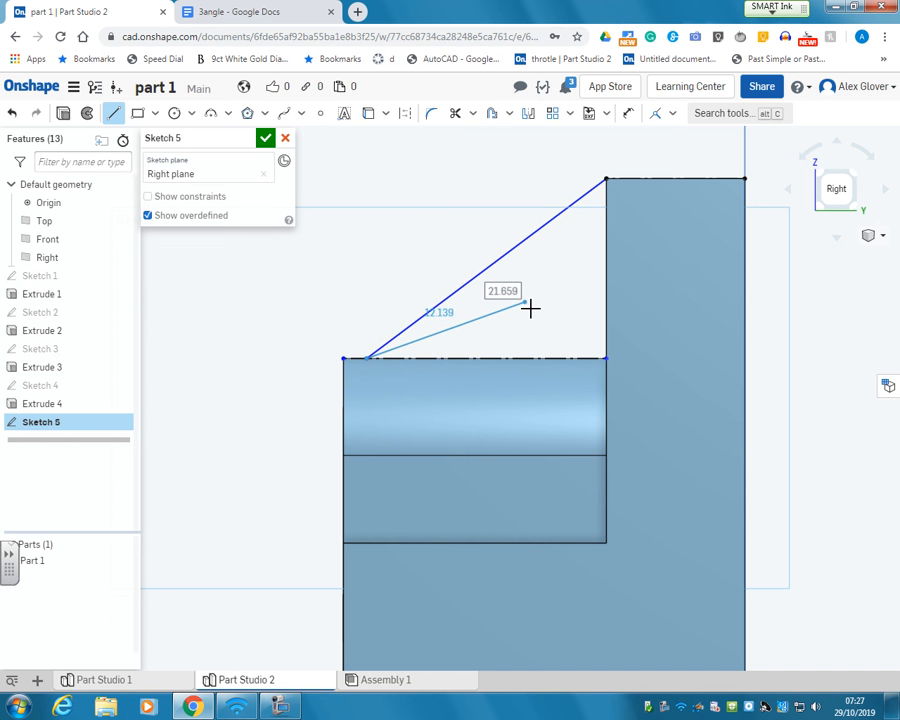
pyautogui.press('Escape')
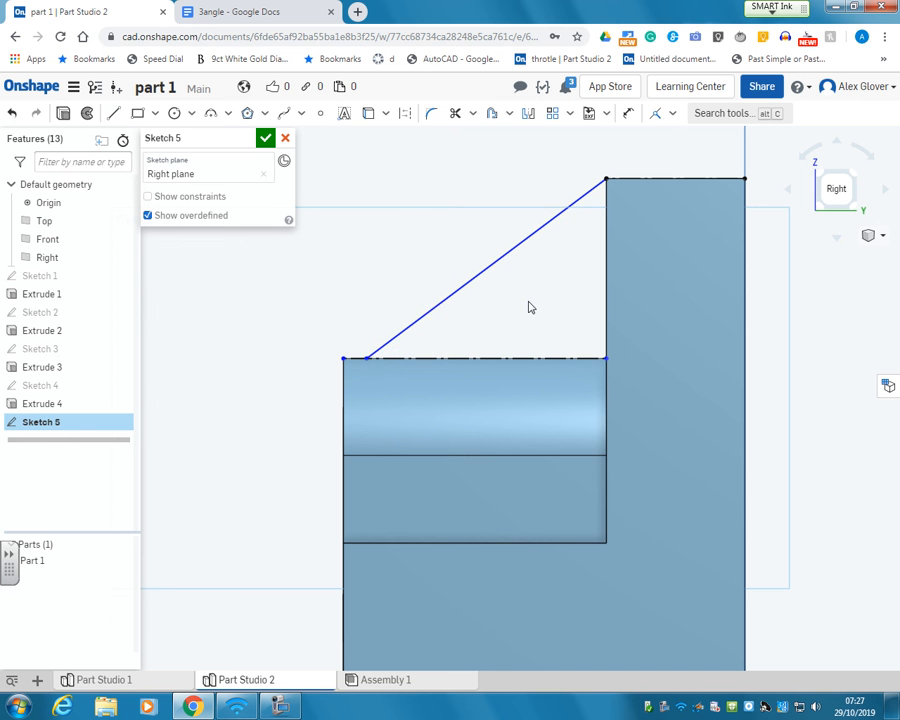
# - Dimension the diagonal's lower endpoint 18 mm horizontally from the upright wall's front face and finish the sketch
pyautogui.click(625, 114)
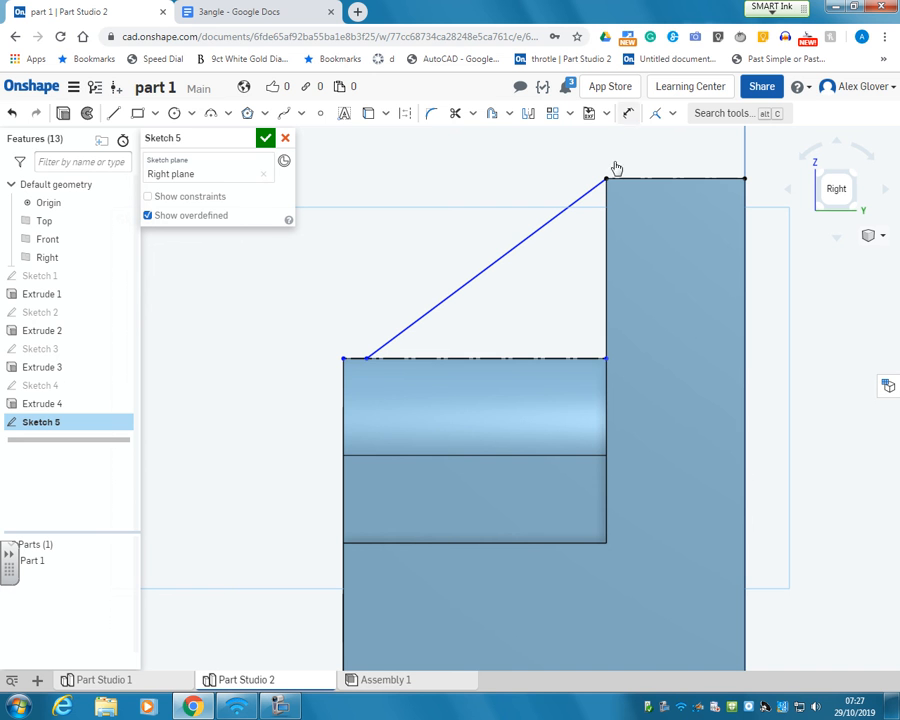
pyautogui.click(372, 362)
pyautogui.click(608, 291)
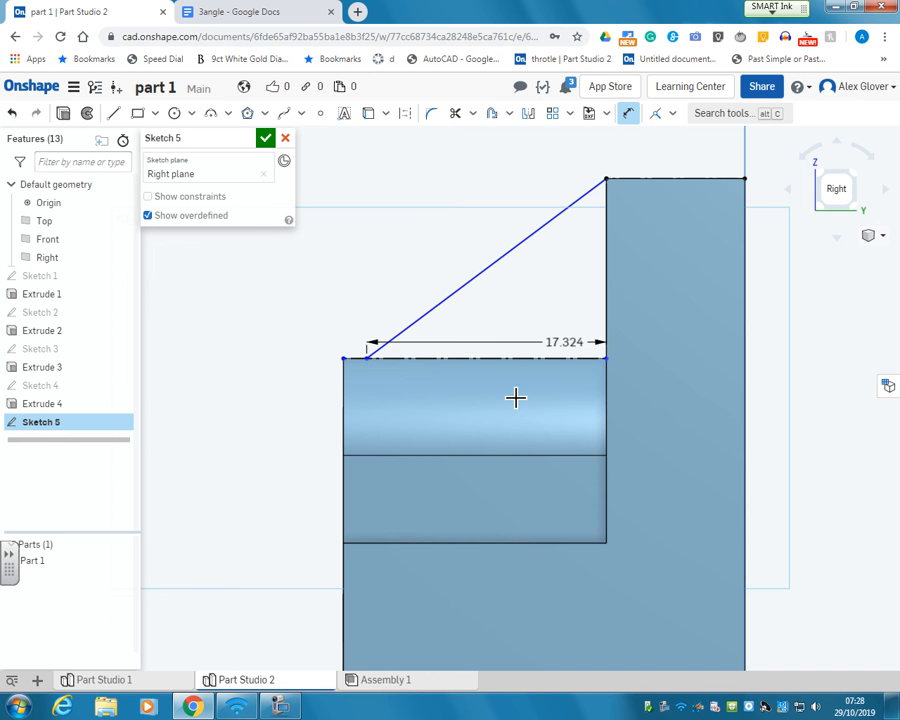
pyautogui.click(508, 407)
pyautogui.press('BackSpace')
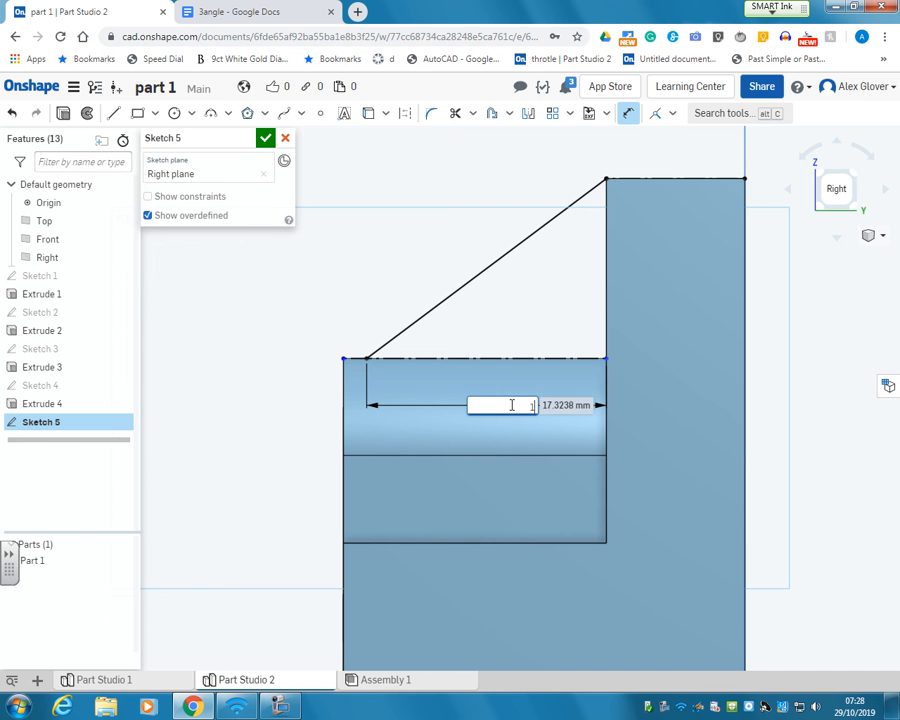
pyautogui.write('18')
pyautogui.press('Return')
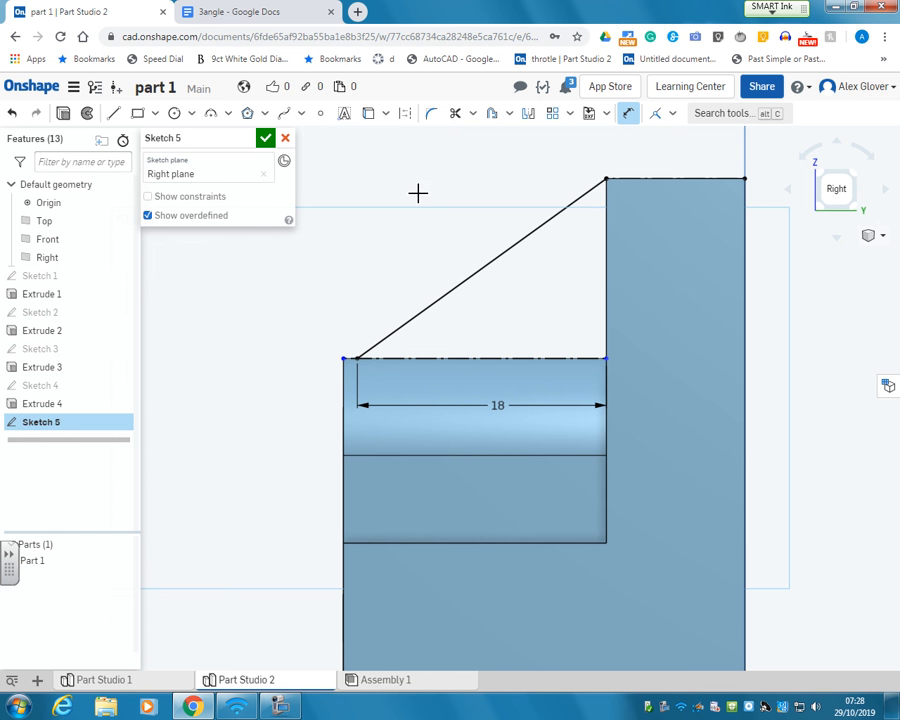
pyautogui.click(266, 140)
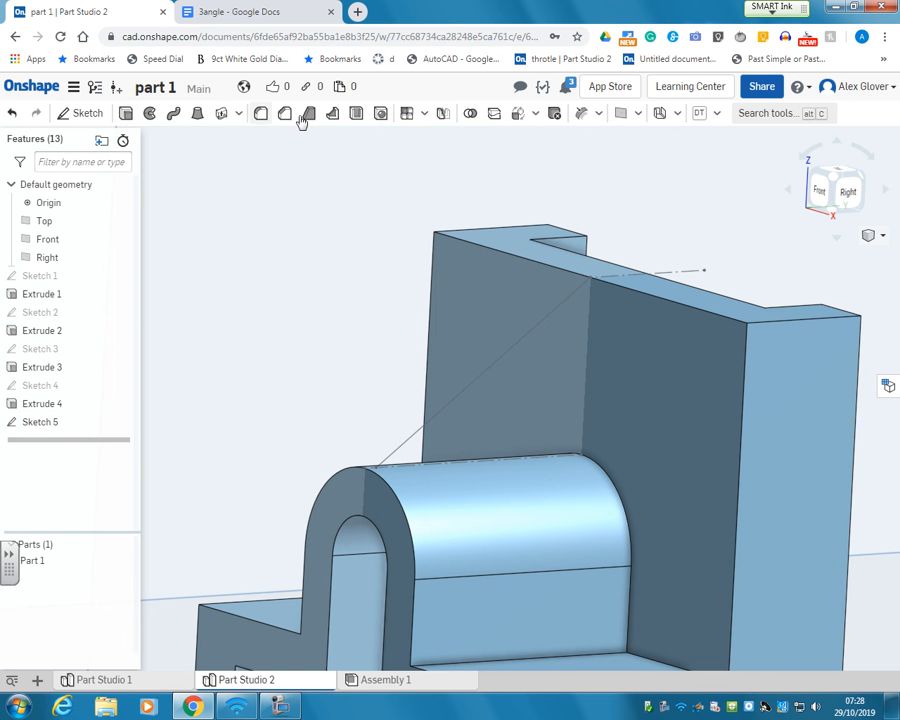
# - Create a 2.5 mm thick rib from the diagonal line, parallel to the sketch plane and merged with Part 1
pyautogui.click(332, 113)
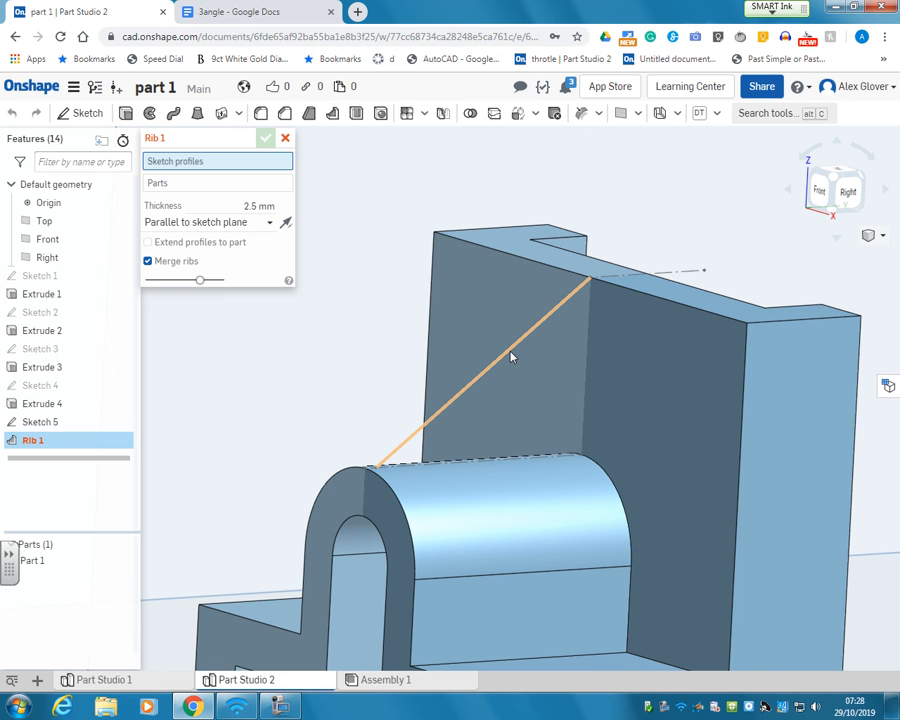
pyautogui.click(510, 357)
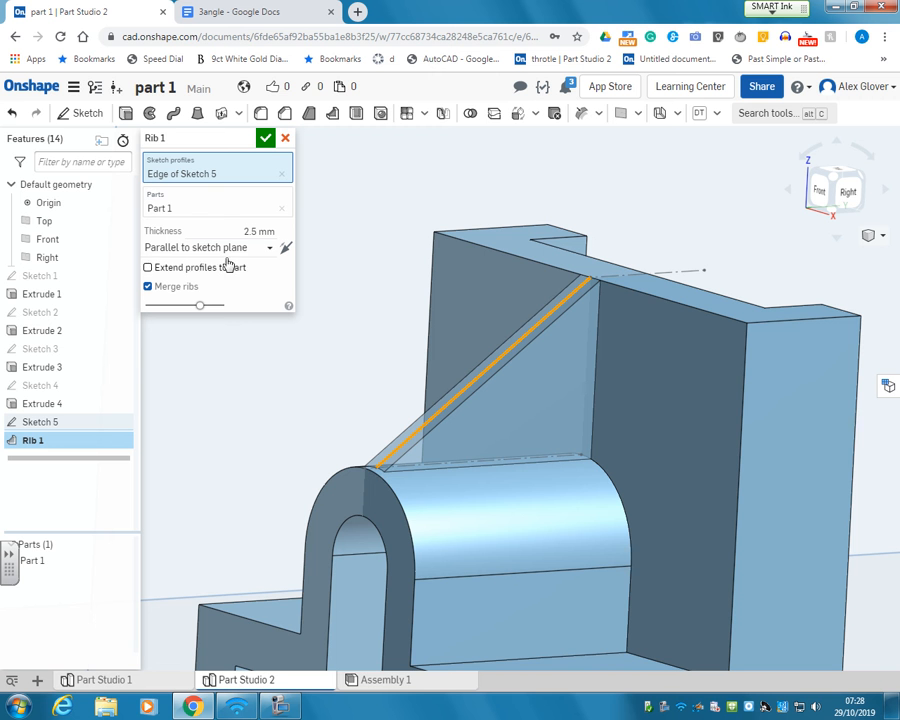
pyautogui.click(265, 138)
pyautogui.scroll(-5, 367, 362)
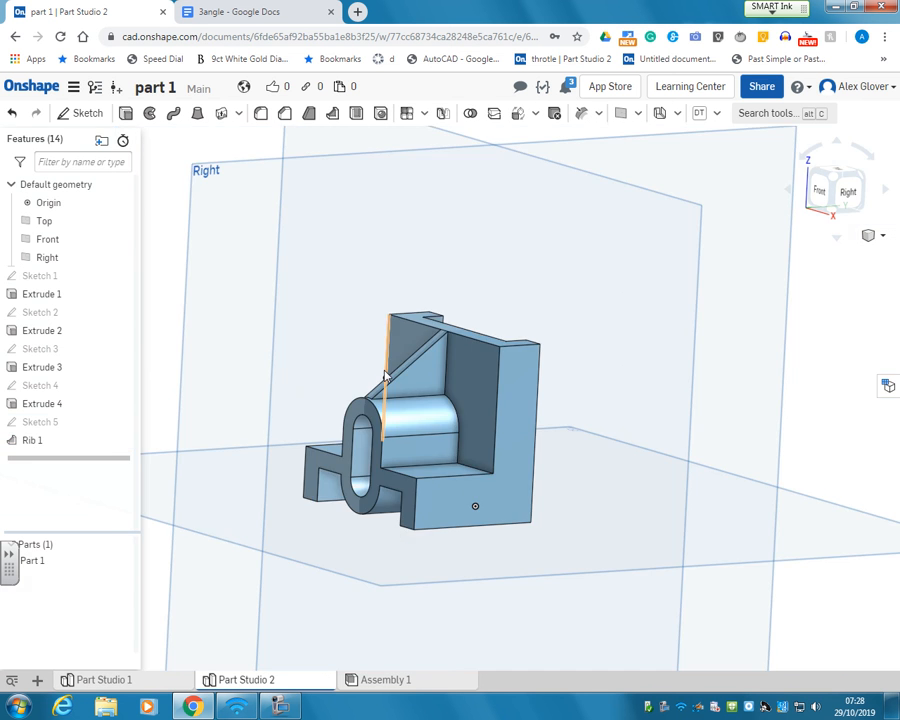